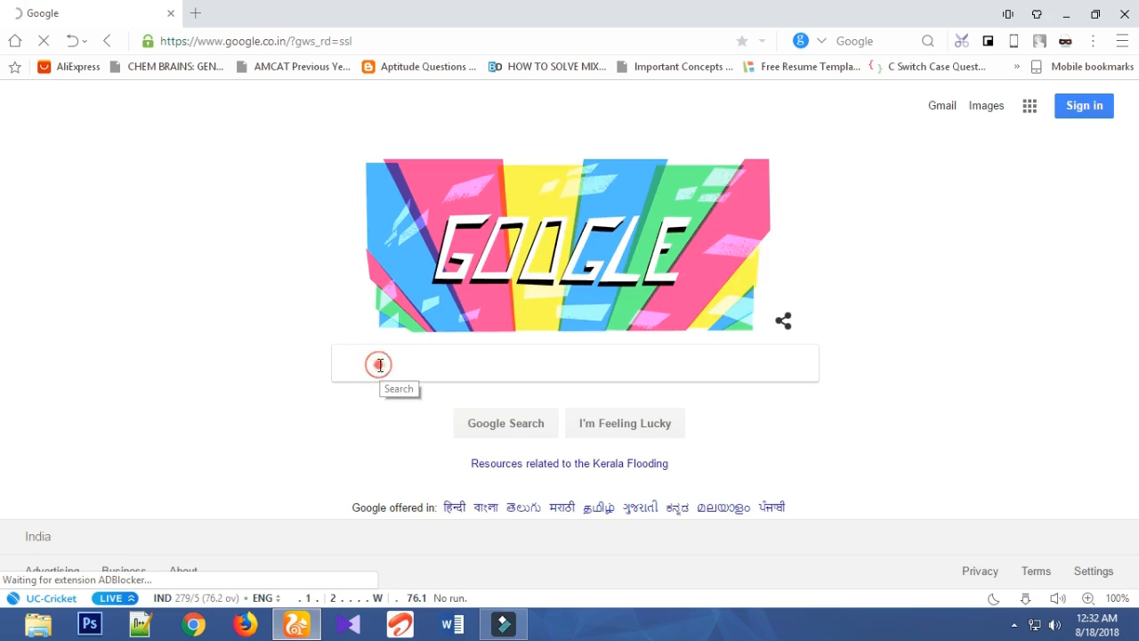
- Search Google for calligraphr.com and open the Calligraphr home page from the results
left_click(379, 364)
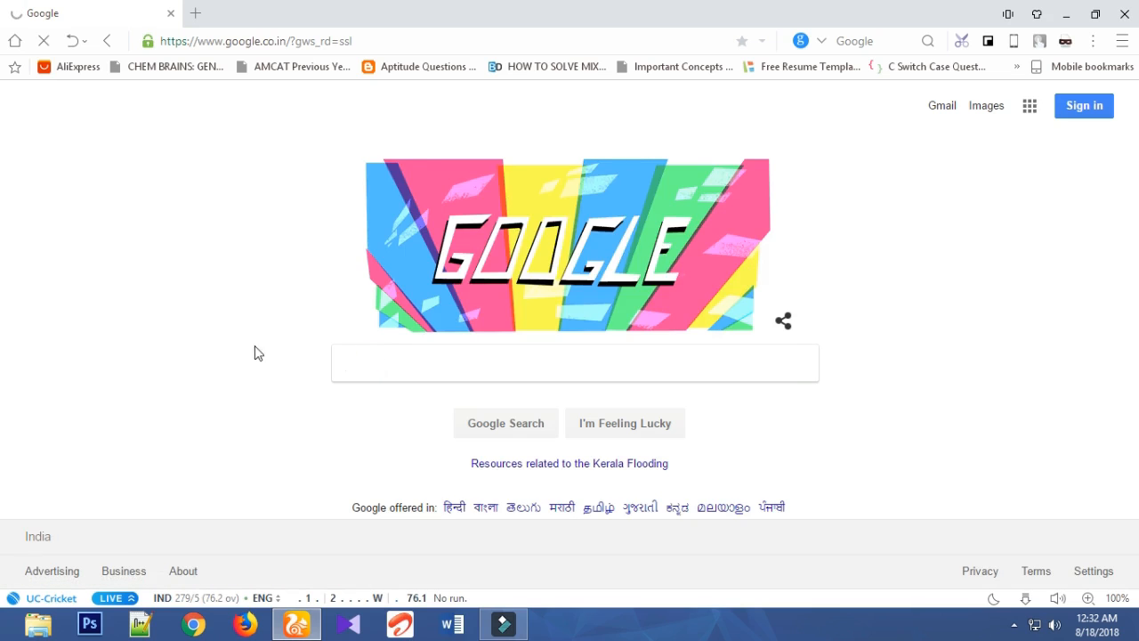
left_click(248, 347)
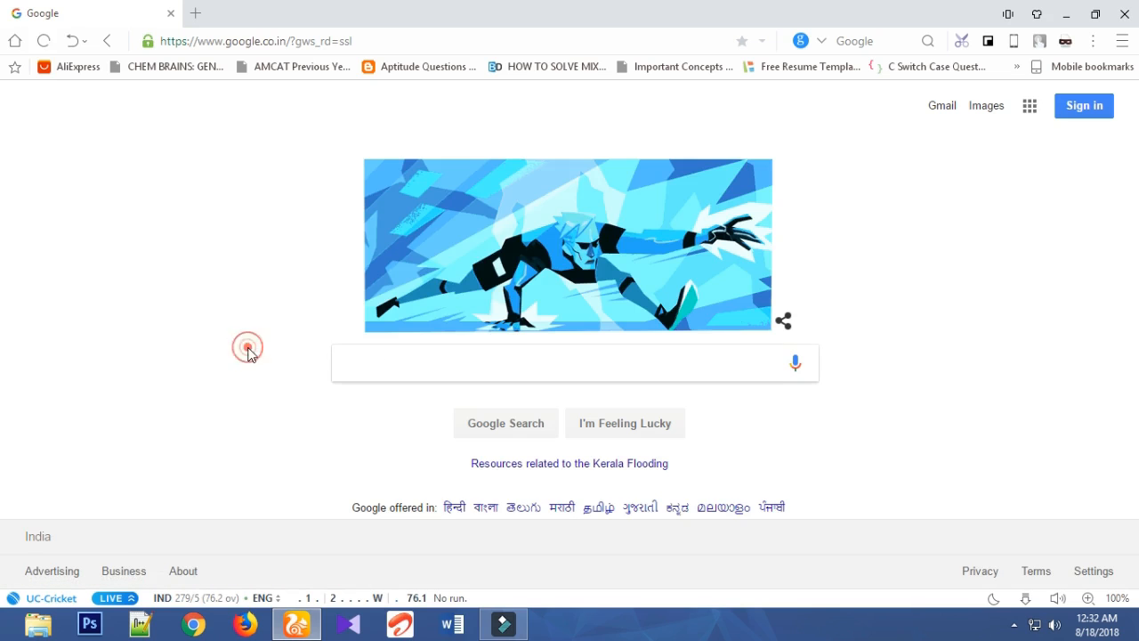
left_click(378, 373)
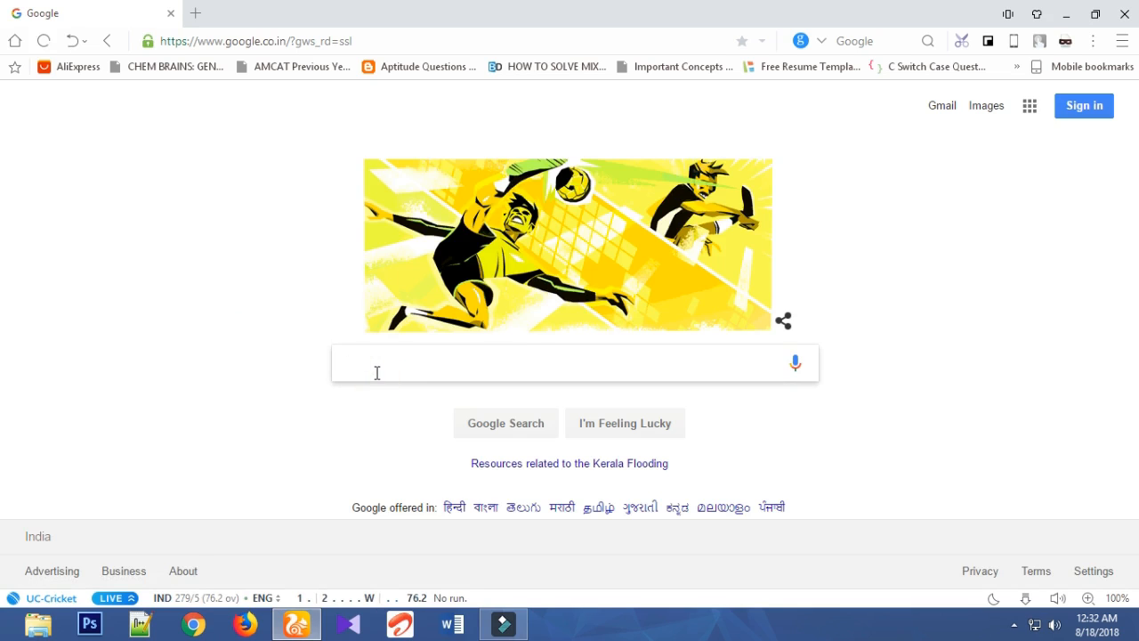
type("callig")
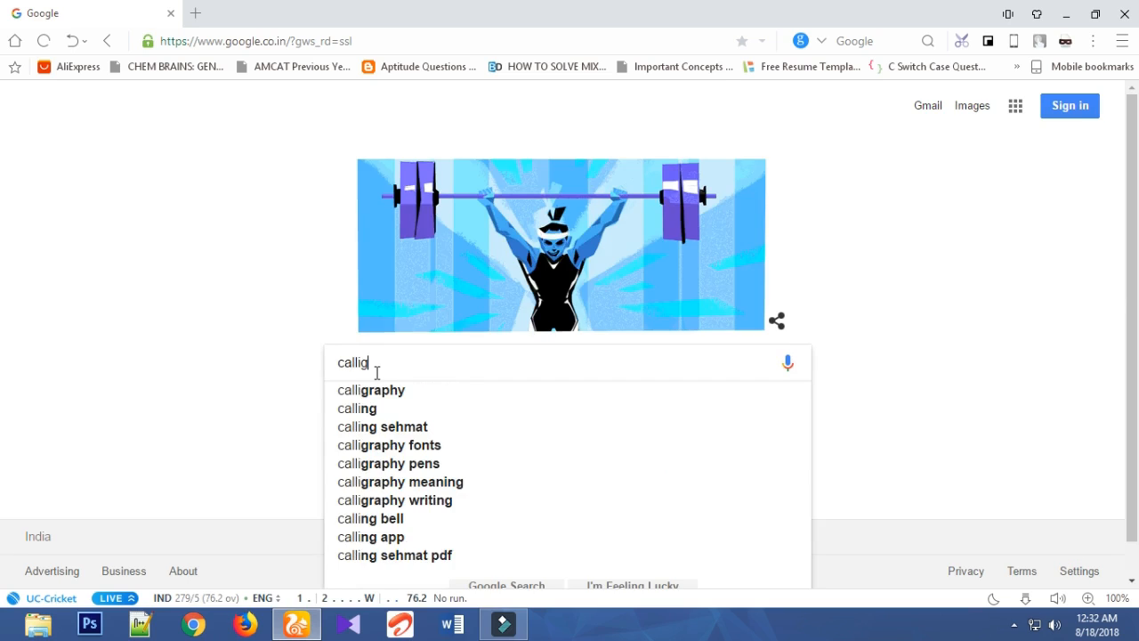
type("raphe")
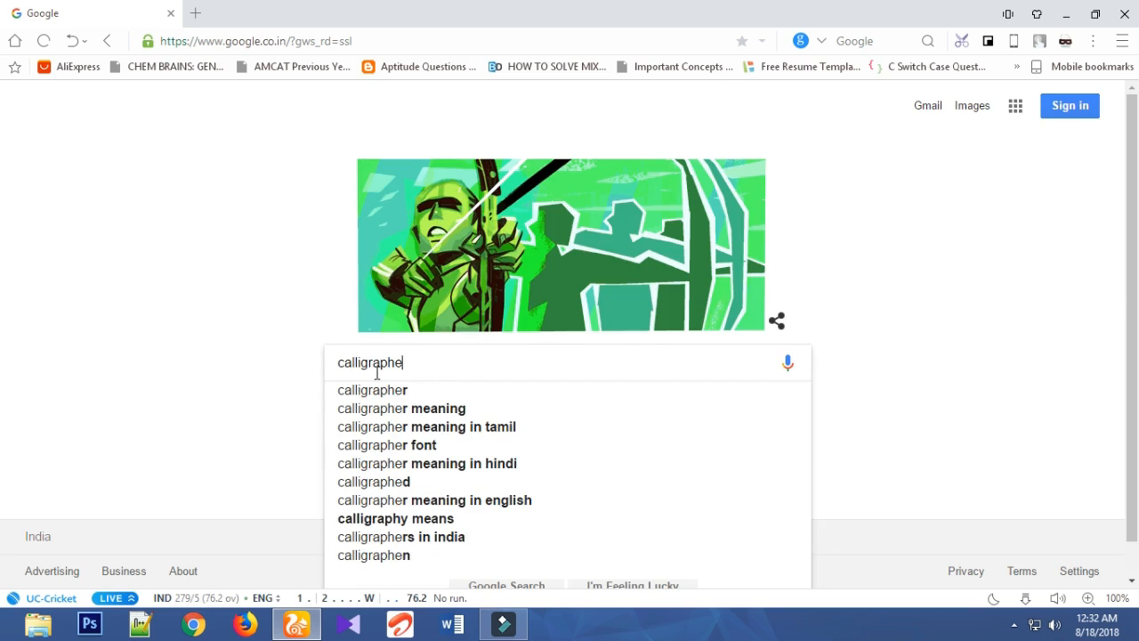
key("BackSpace")
type("r")
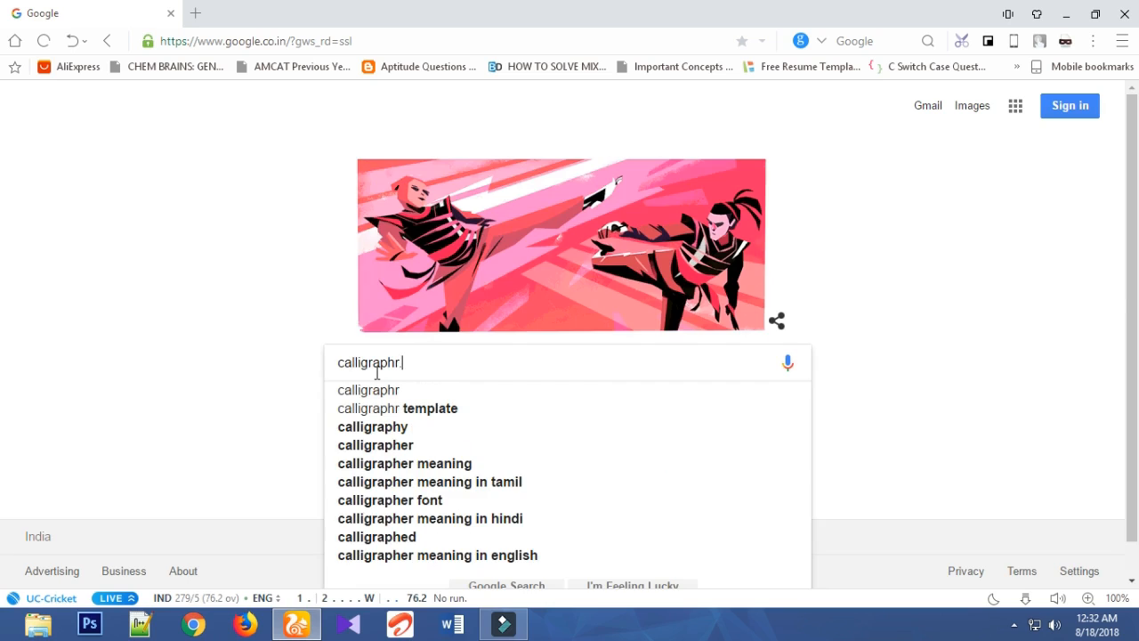
type(".com")
key("Return")
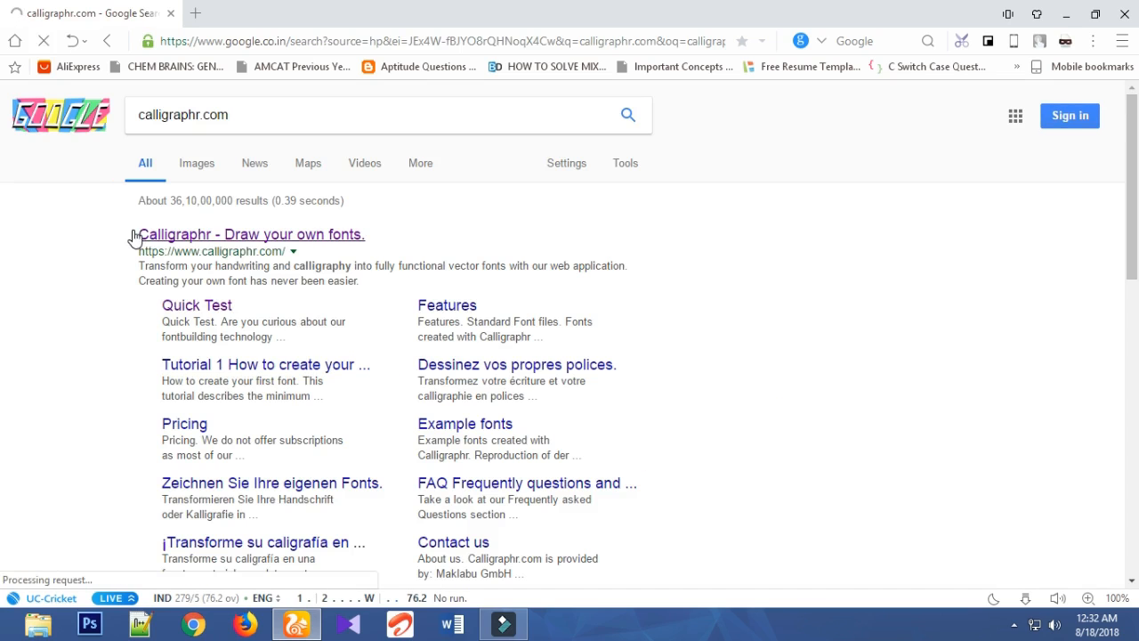
left_click(209, 237)
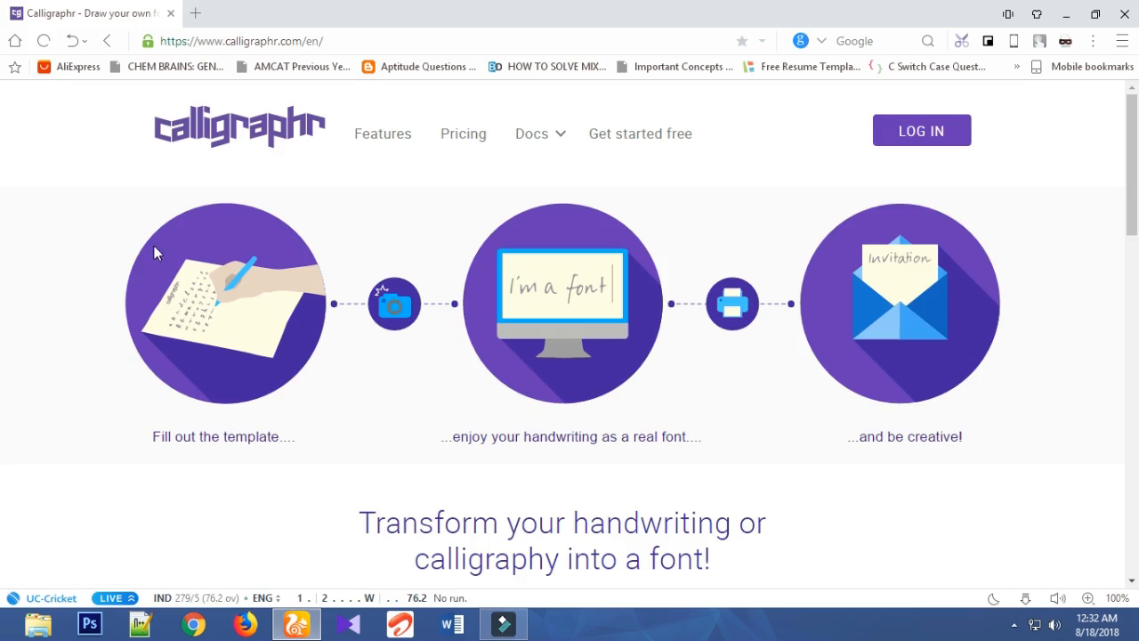
- Open Calligraphr's Quick Test, which needs no registration
mouse_move(112, 229)
left_mouse_down()
mouse_move(134, 448)
mouse_move(327, 463)
mouse_move(343, 273)
left_mouse_up()
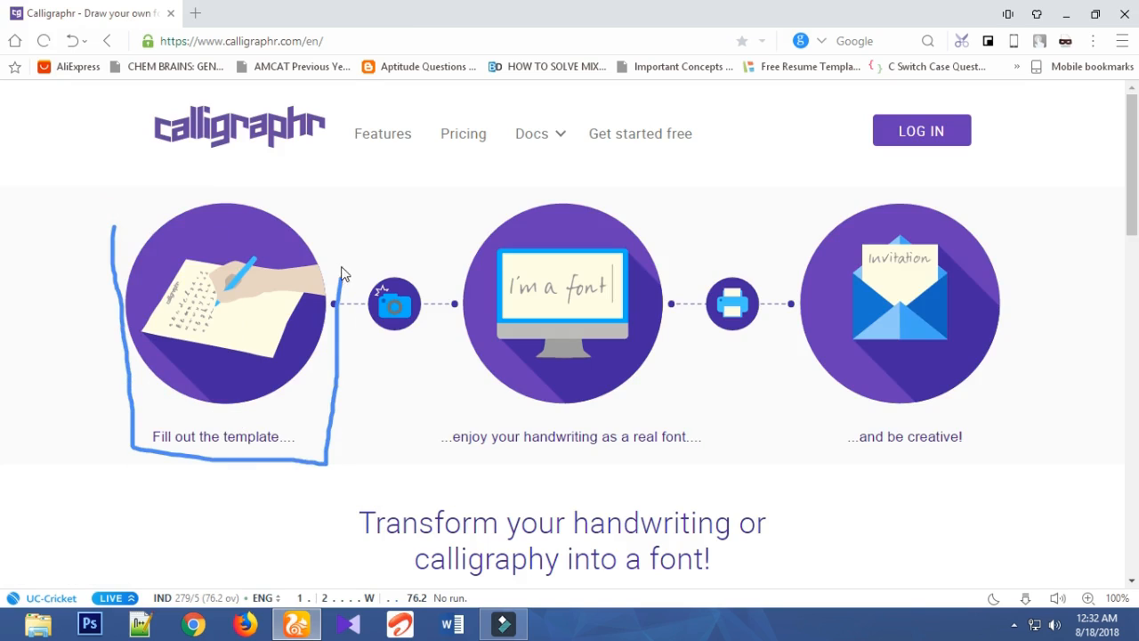
mouse_move(264, 201)
left_mouse_down()
mouse_move(148, 188)
mouse_move(118, 234)
left_mouse_up()
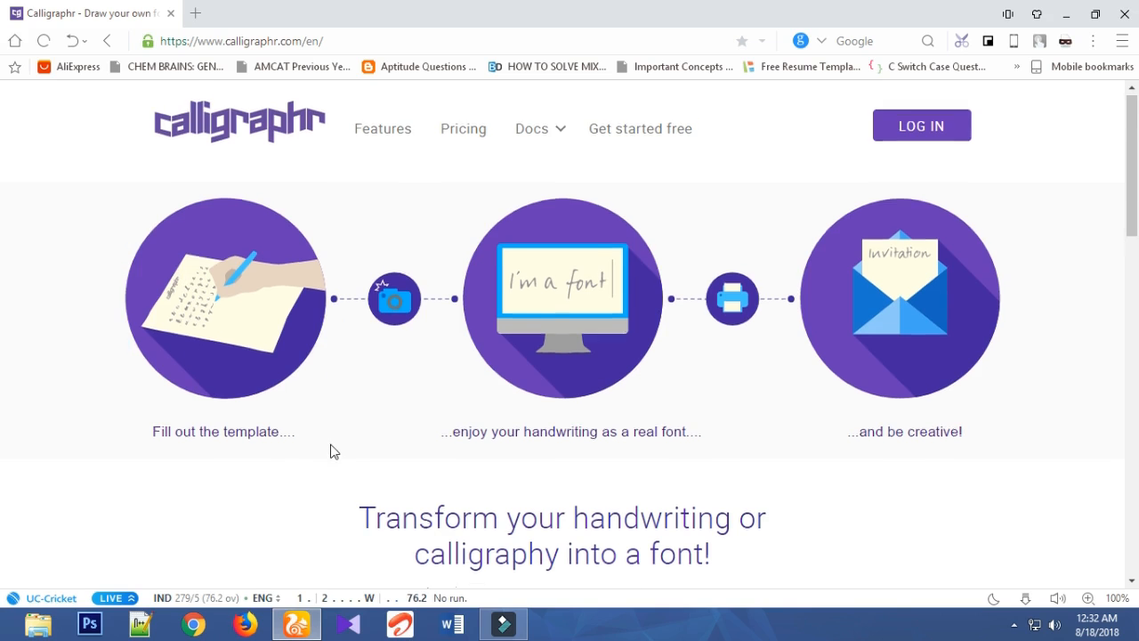
scroll(328, 450, "down", 3)
mouse_move(647, 414)
left_mouse_down()
mouse_move(617, 401)
mouse_move(783, 445)
mouse_move(623, 396)
mouse_move(621, 420)
left_mouse_up()
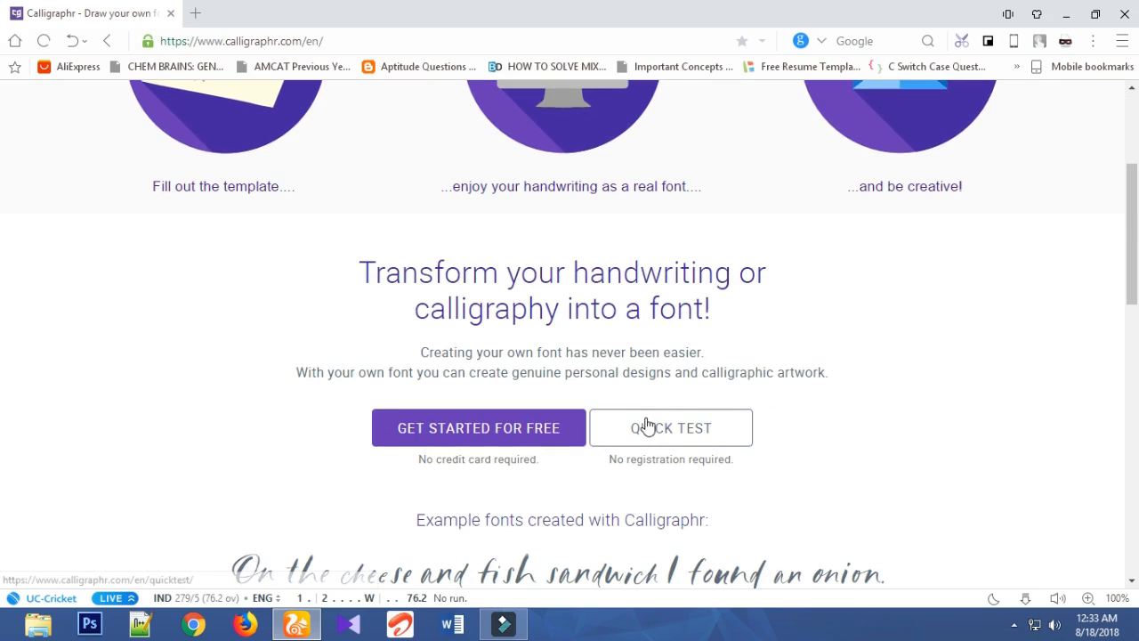
left_click(643, 422)
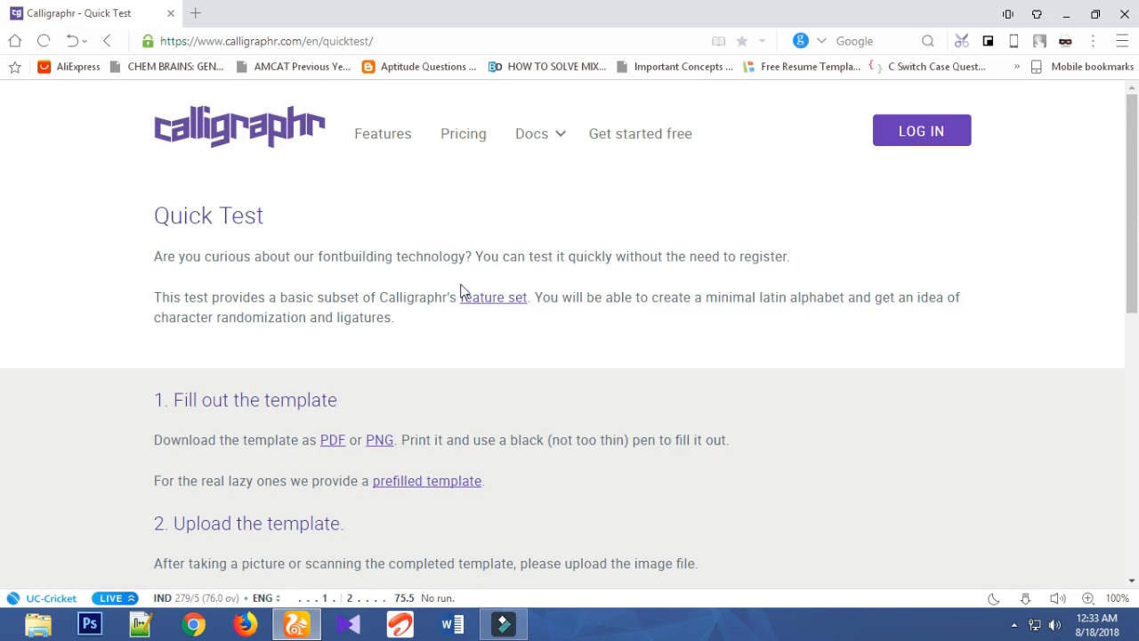
- Open the PNG version of the blank template from the "Fill out the template" section
scroll(376, 338, "down", 2)
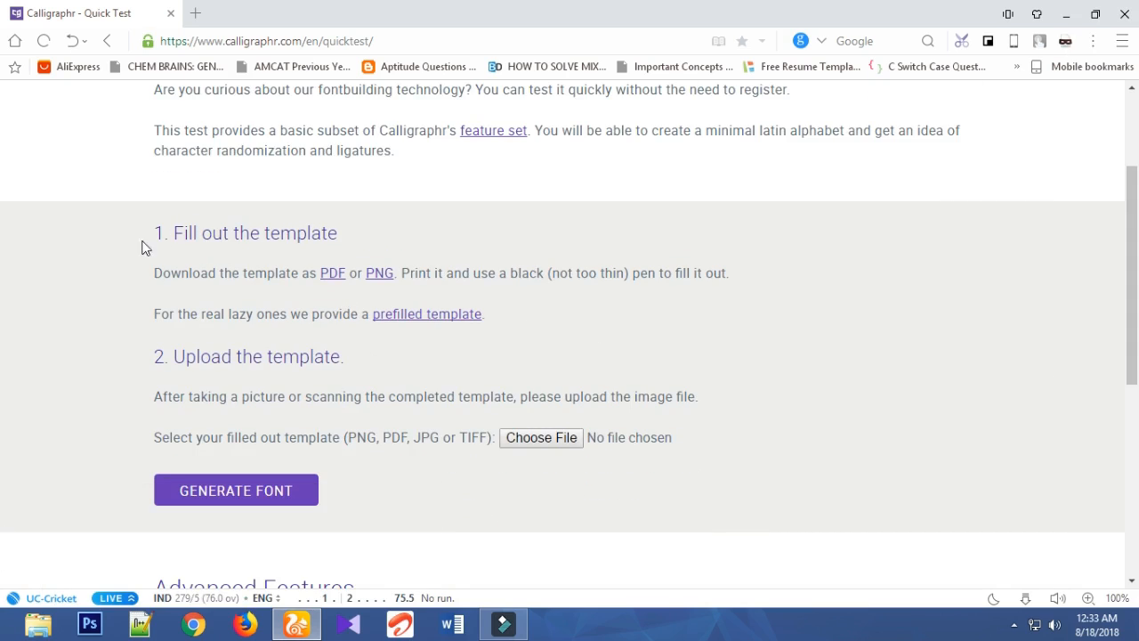
mouse_move(158, 233)
left_mouse_down()
mouse_move(342, 235)
mouse_move(298, 276)
mouse_move(310, 292)
mouse_move(412, 291)
left_mouse_up()
left_click(339, 239)
left_click(373, 277)
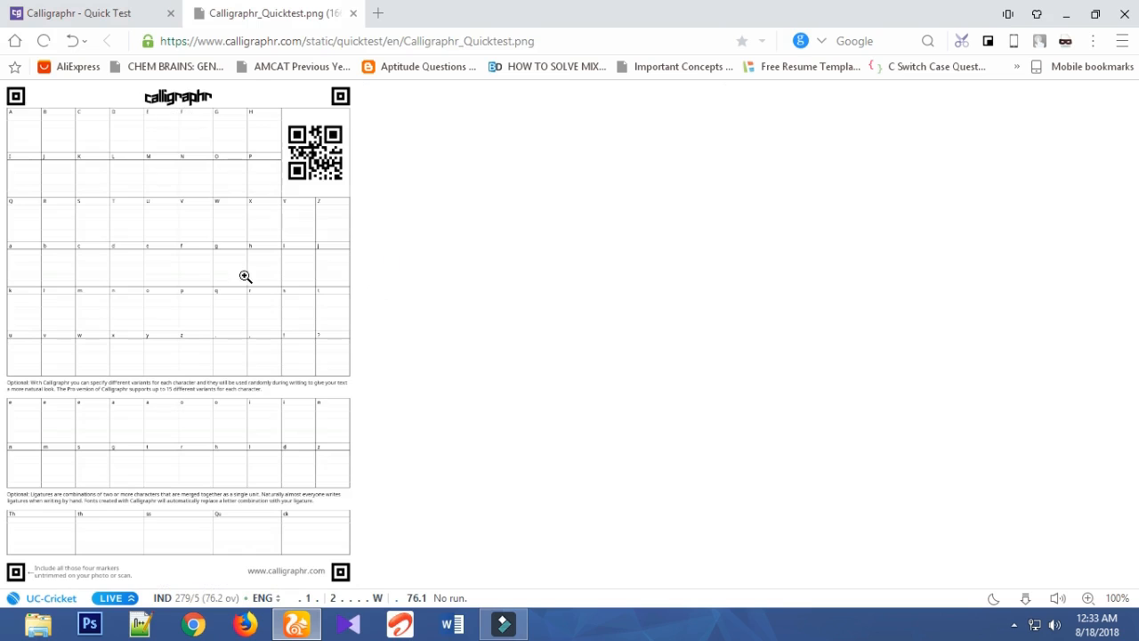
- Save the template image as Calligraphr_Quicktest (2).png in the Downloads folder
left_click(195, 297)
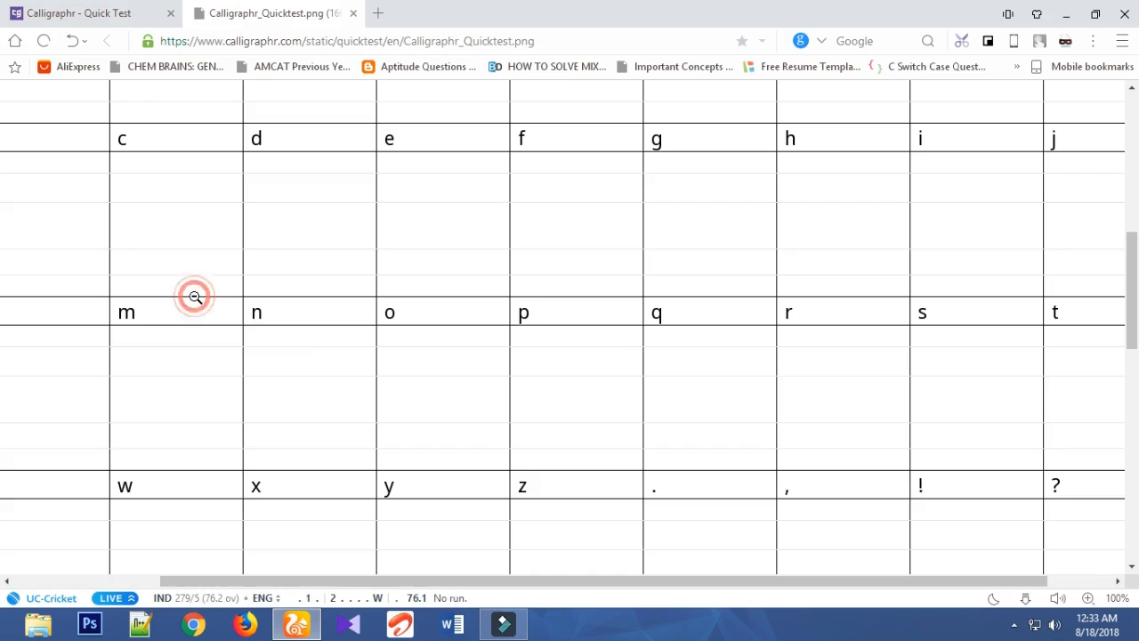
left_click(89, 146)
right_click(150, 241)
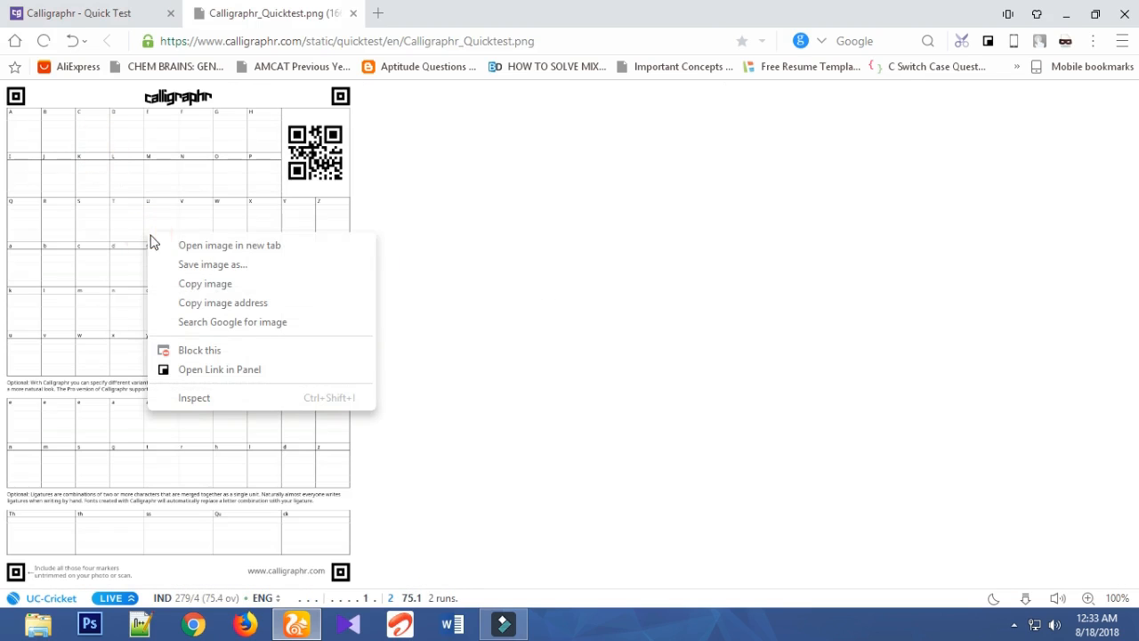
left_click(284, 263)
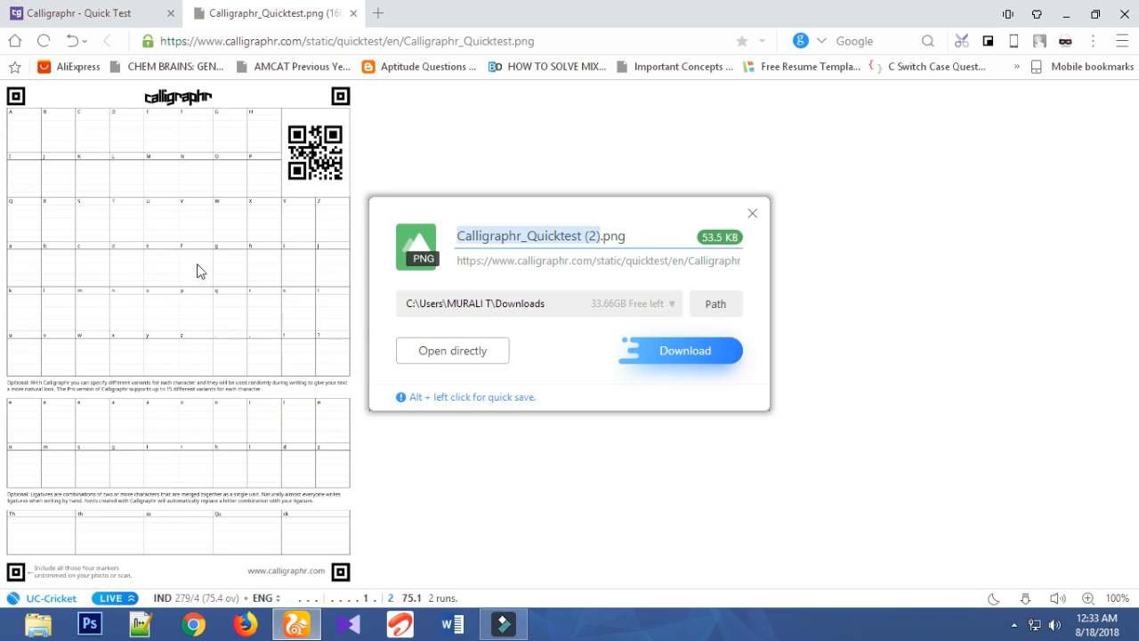
left_click(732, 360)
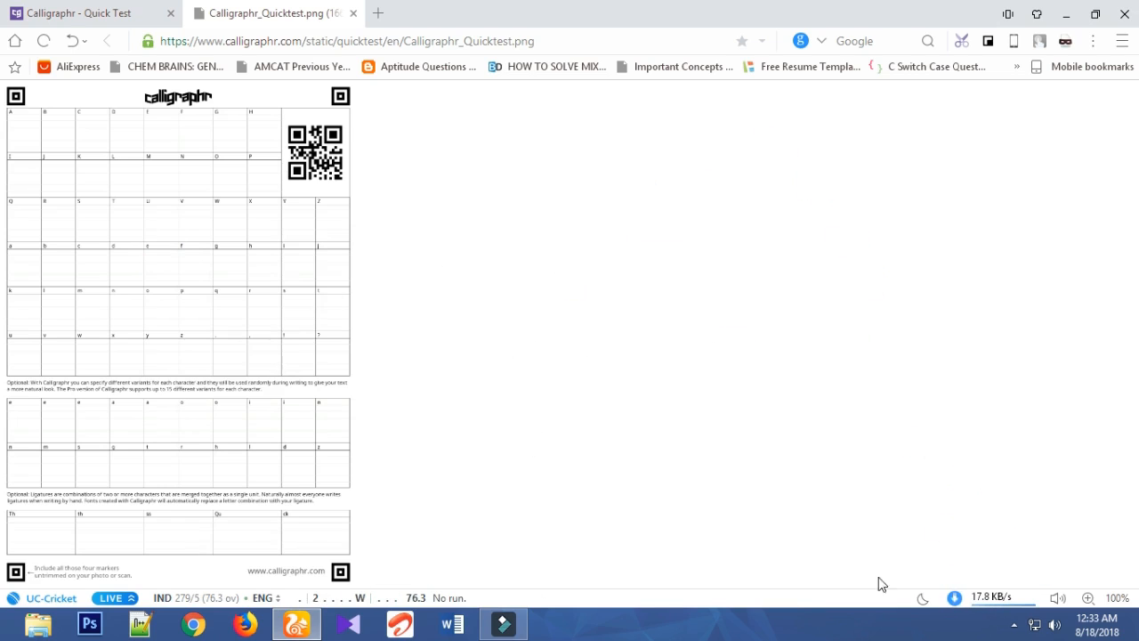
- Open the downloaded template image, examine its letter grid up close, and close the viewer
left_click(990, 599)
left_click(992, 515)
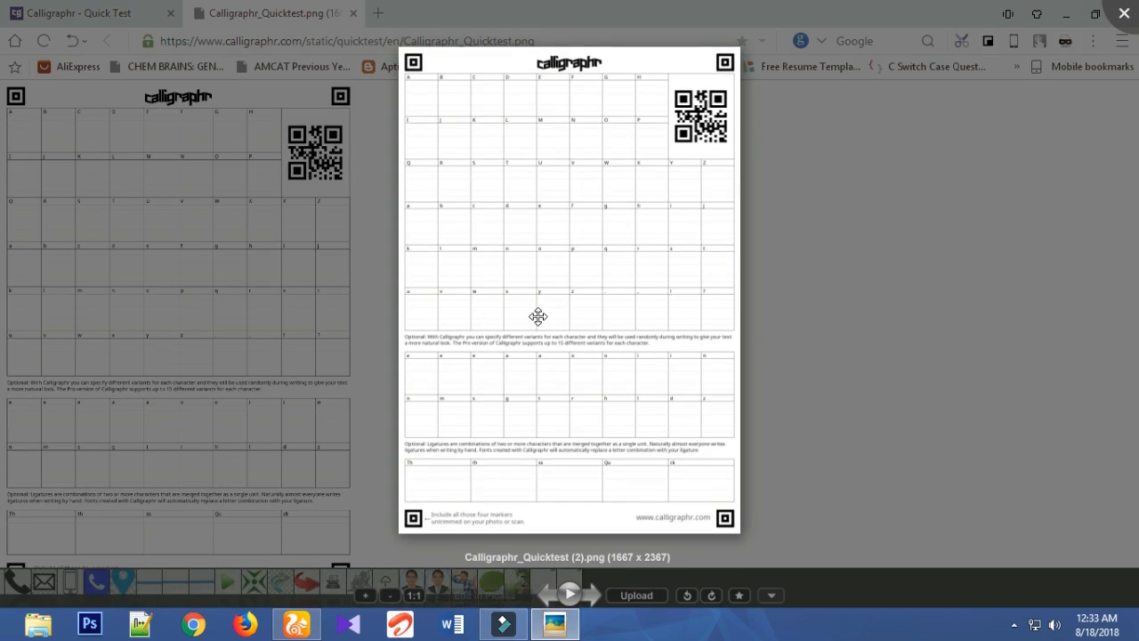
scroll(538, 316, "up", 2)
scroll(534, 316, "up", 5)
left_click_drag(608, 193, 609, 402)
left_click_drag(648, 188, 645, 338)
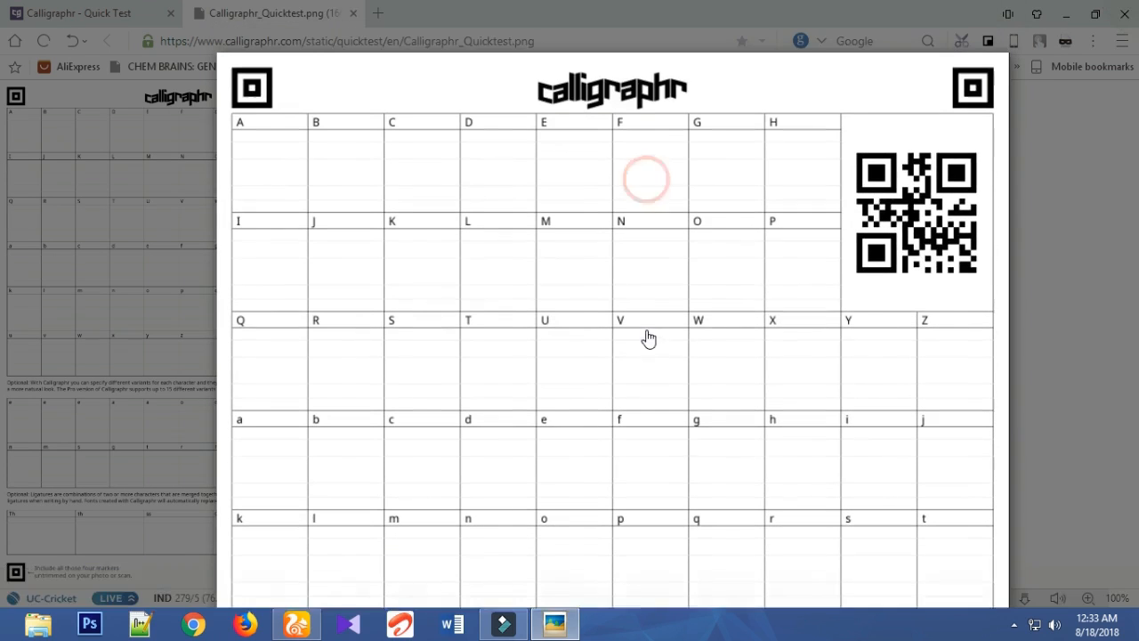
left_click(1124, 18)
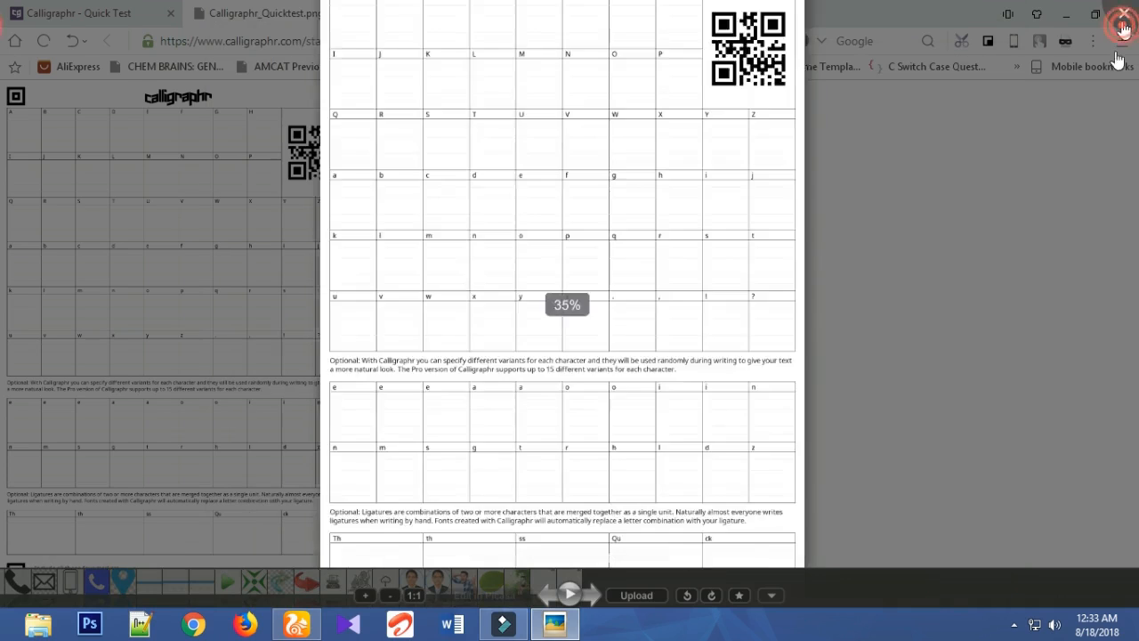
- Find Calligraphr_Quicktest (2) in the Downloads folder and print it as a full page A4 photo using Wondershare PDFelement
left_click(1026, 598)
left_click(1028, 600)
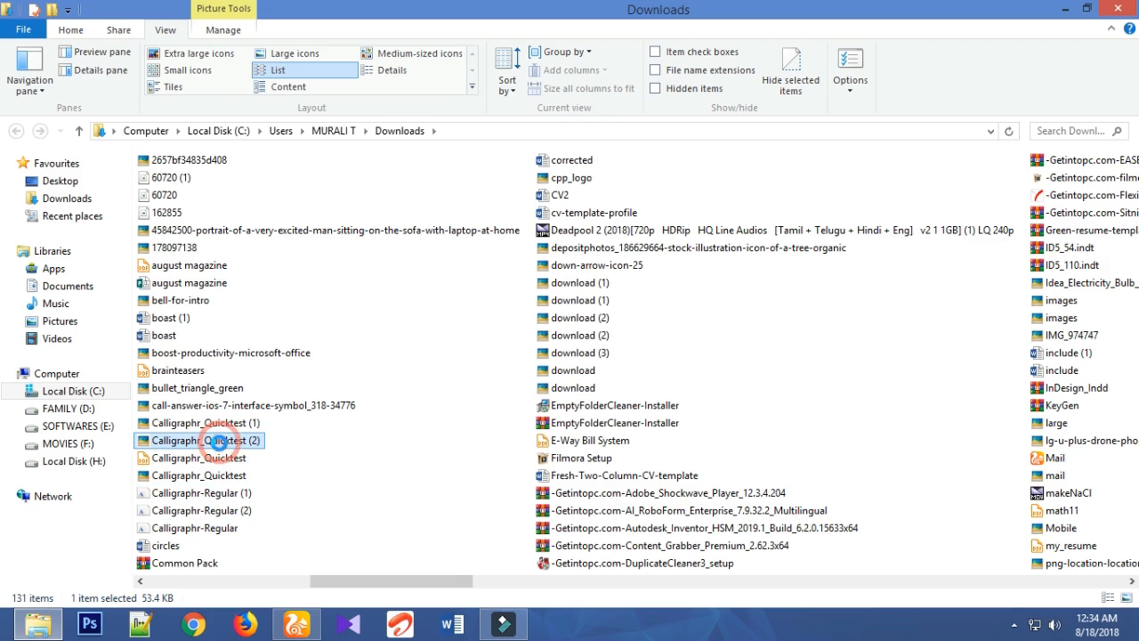
right_click(221, 447)
left_click(284, 203)
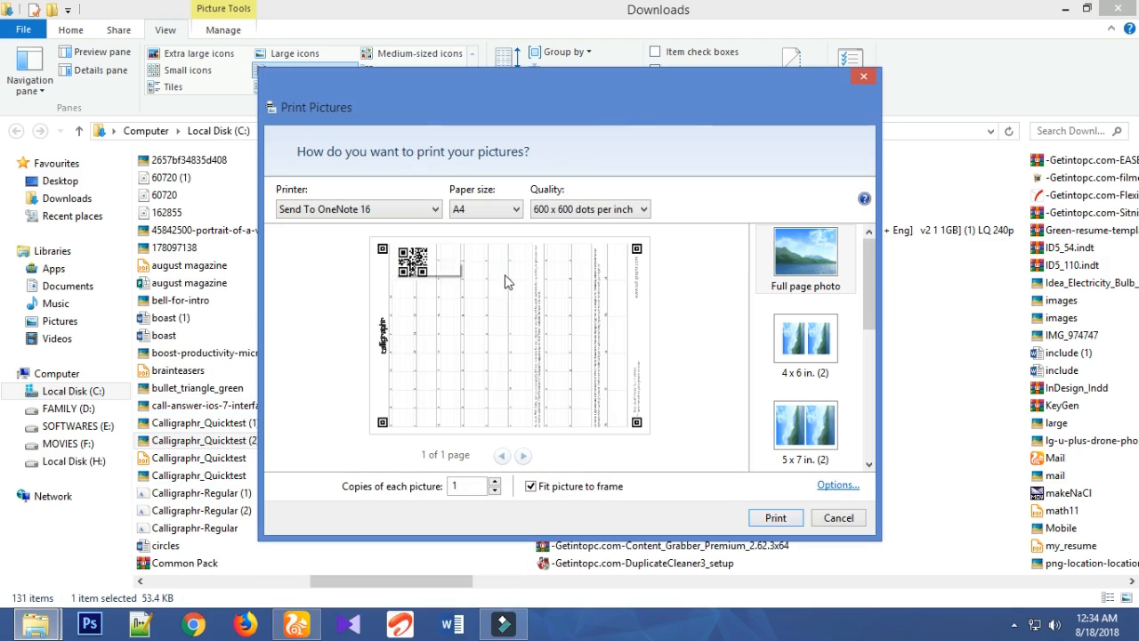
left_click(434, 210)
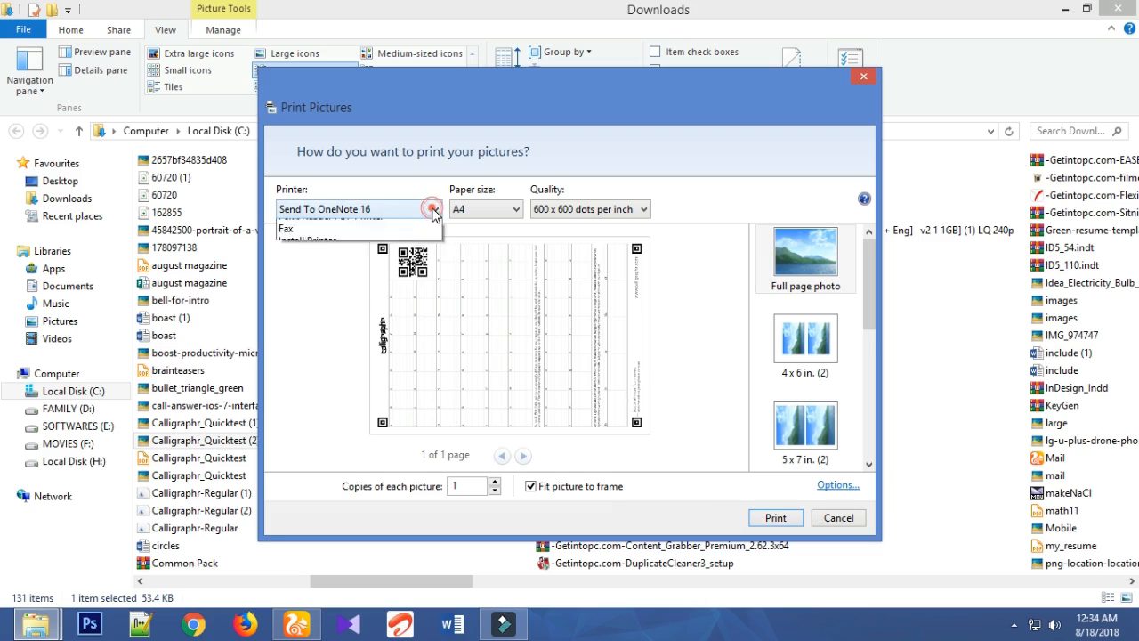
left_click(391, 225)
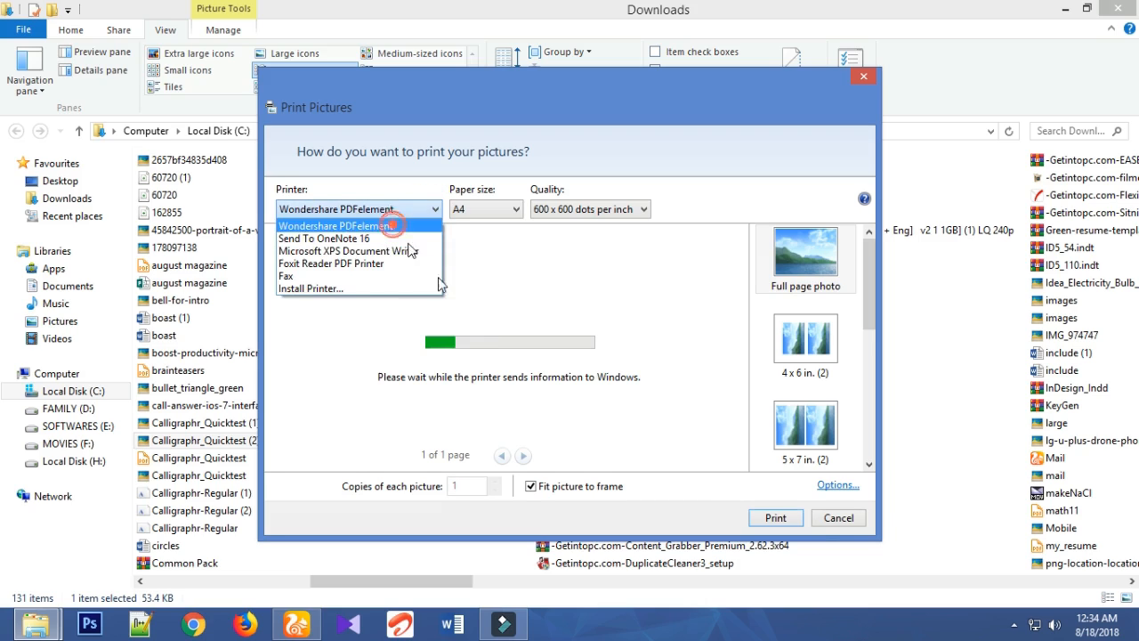
left_click(792, 519)
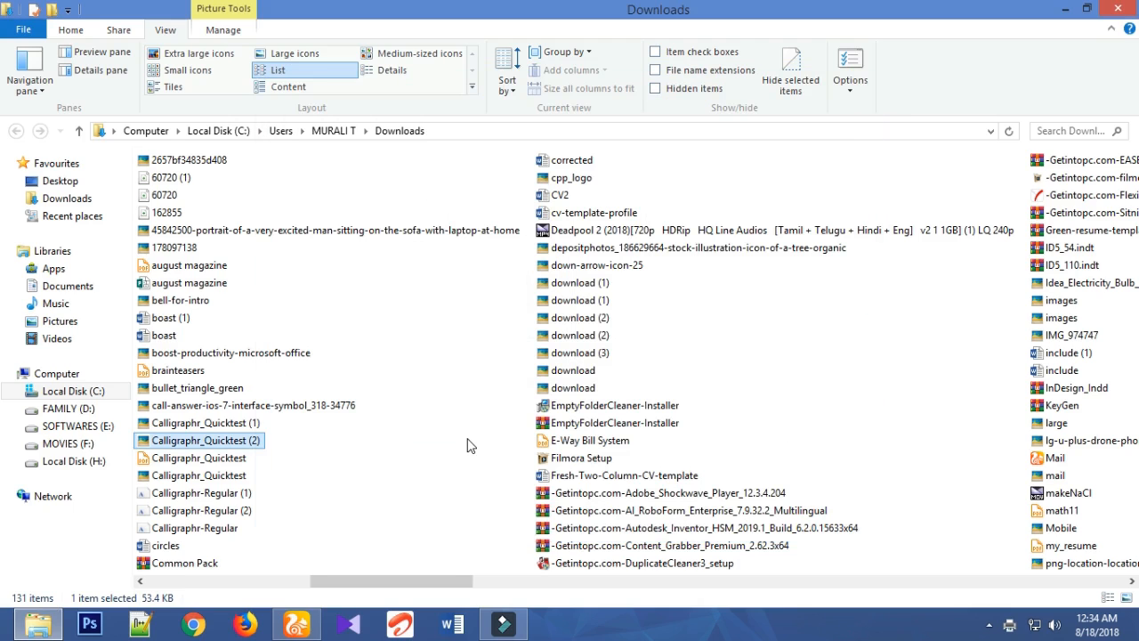
- Open Calligraphr_Quicktest (2) in Paint and refresh the Downloads folder while it loads
right_click(212, 442)
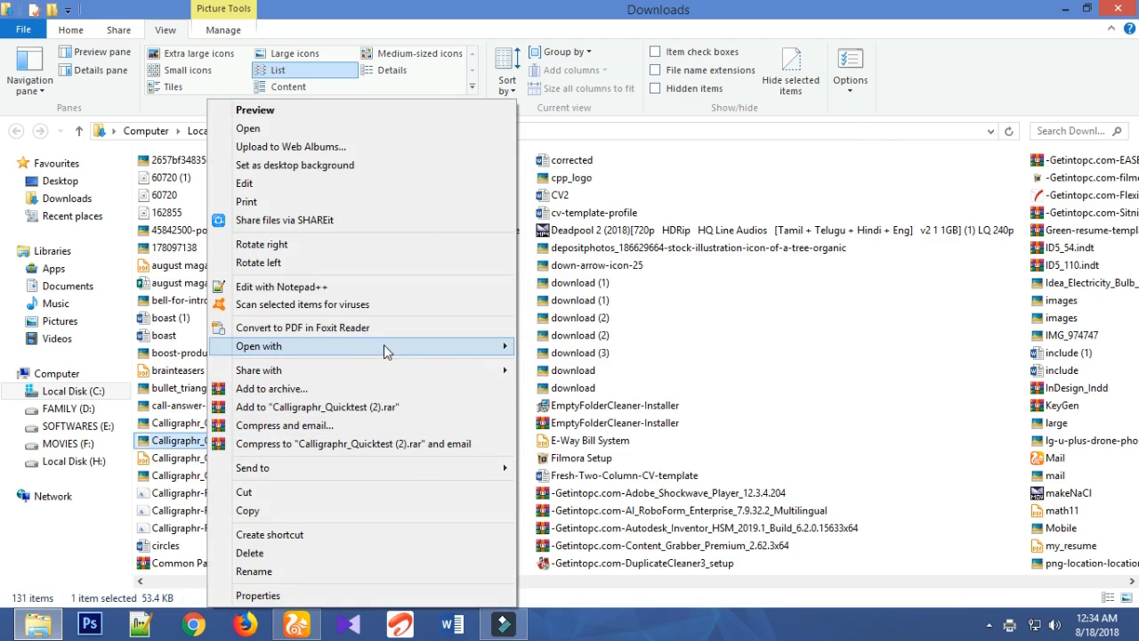
mouse_move(452, 346)
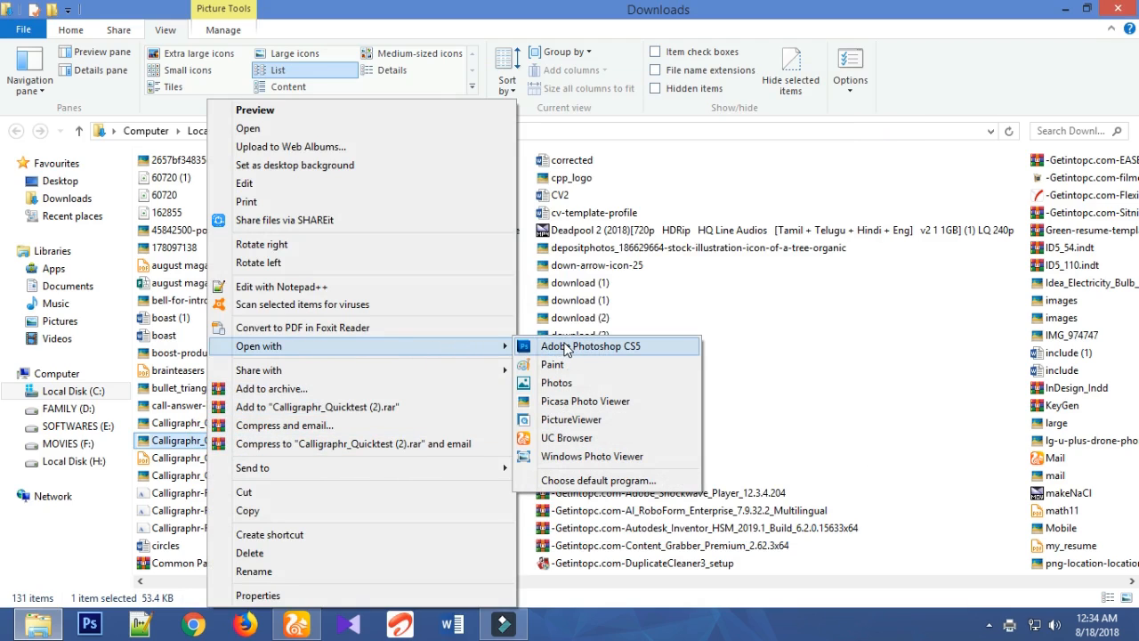
left_click(566, 365)
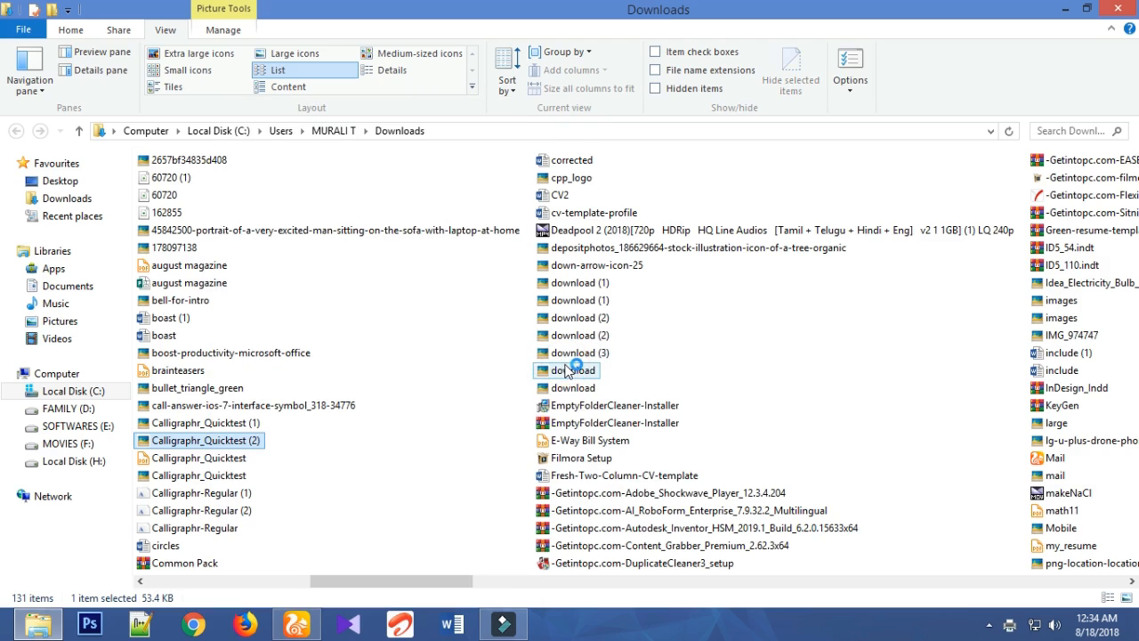
left_click_drag(483, 313, 415, 326)
right_click(415, 326)
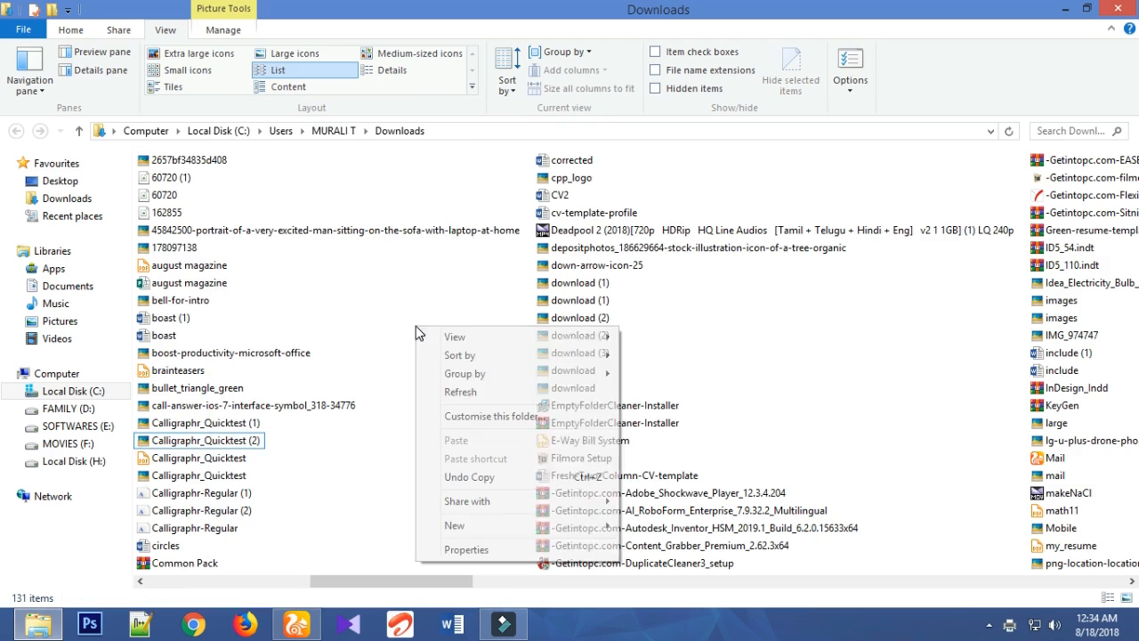
left_click(457, 390)
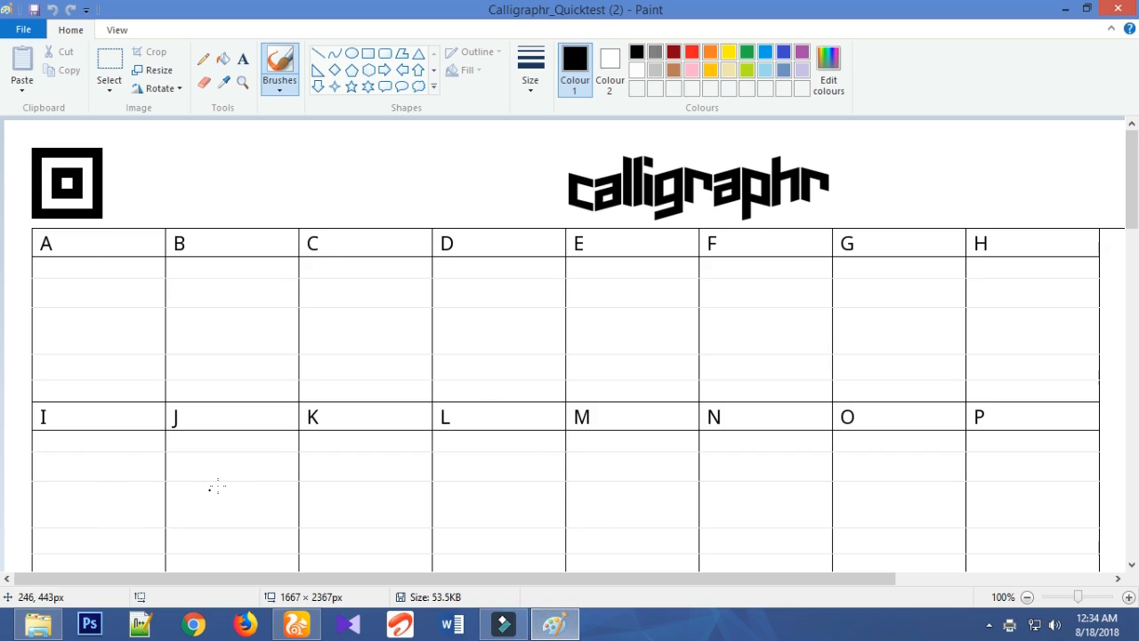
- Handwrite the capital letters A, B, C, D, E and F in black in their cells of the template's first row
scroll(278, 485, "down", 10)
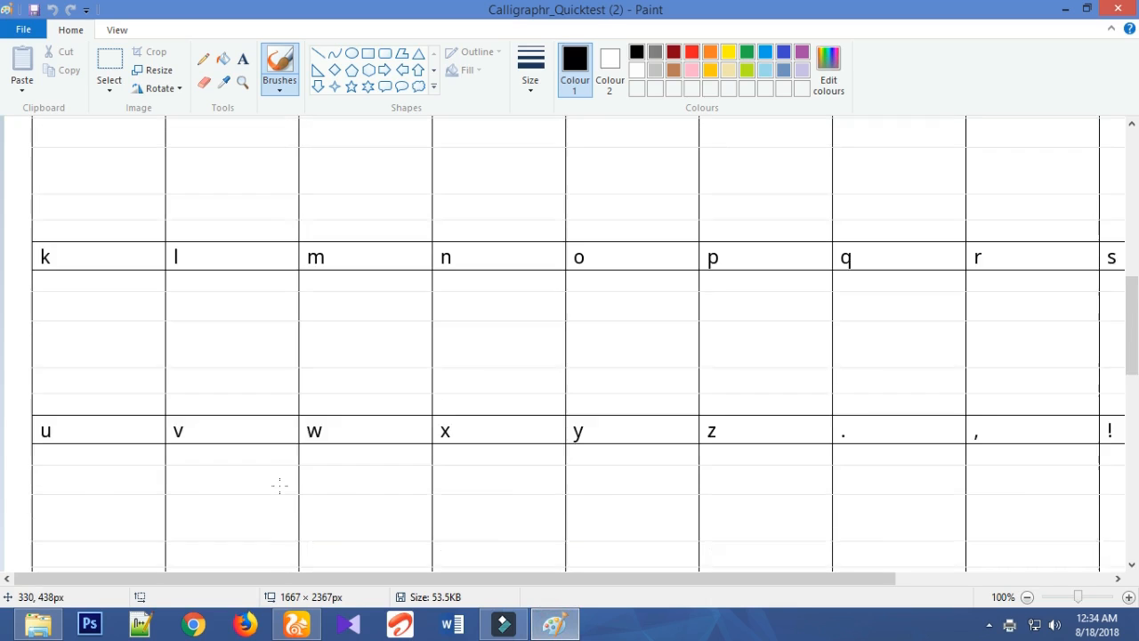
scroll(278, 485, "up", 10)
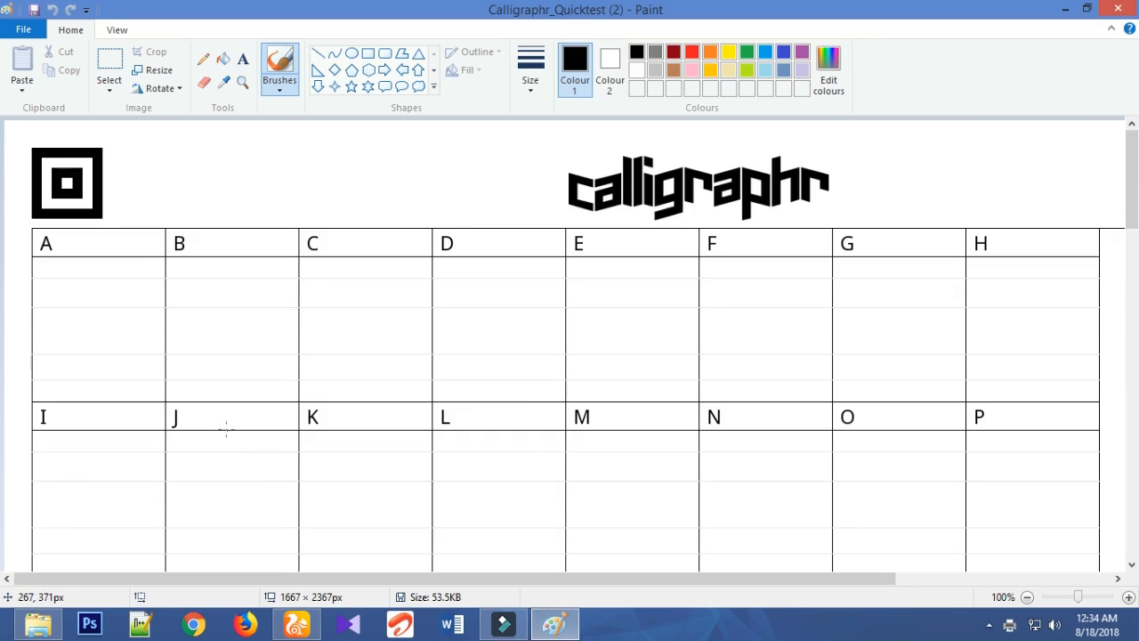
mouse_move(56, 349)
left_mouse_down()
mouse_move(112, 267)
mouse_move(125, 364)
mouse_move(121, 342)
mouse_move(68, 323)
left_mouse_up()
mouse_move(178, 315)
left_mouse_down()
mouse_move(210, 270)
mouse_move(195, 371)
left_mouse_up()
left_click_drag(201, 312, 201, 336)
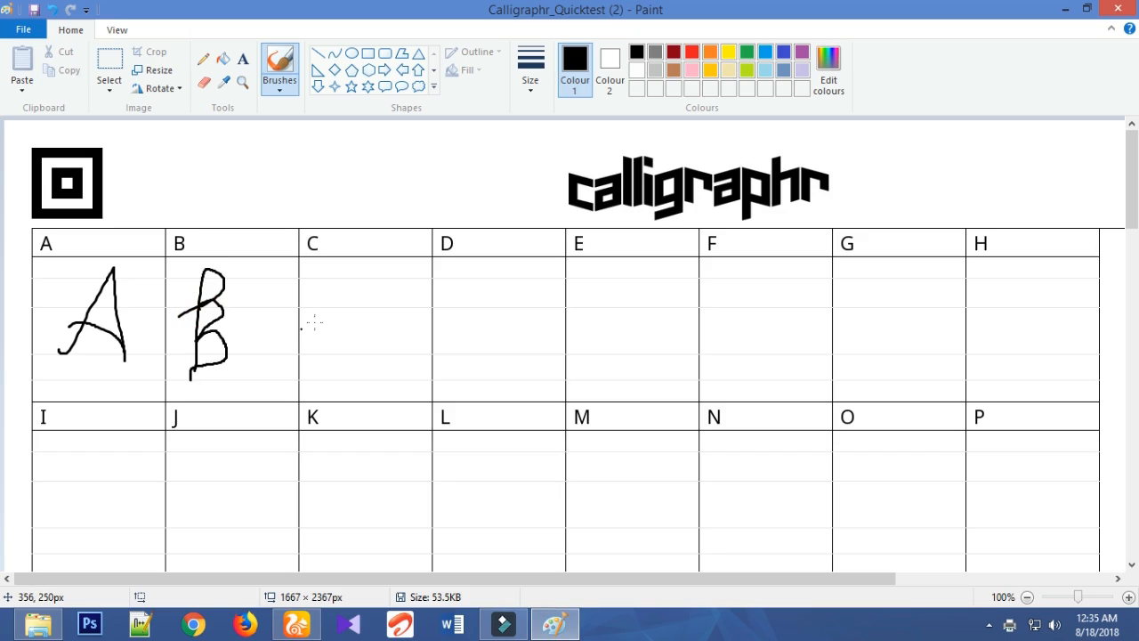
mouse_move(372, 311)
left_mouse_down()
mouse_move(348, 277)
mouse_move(335, 335)
left_mouse_up()
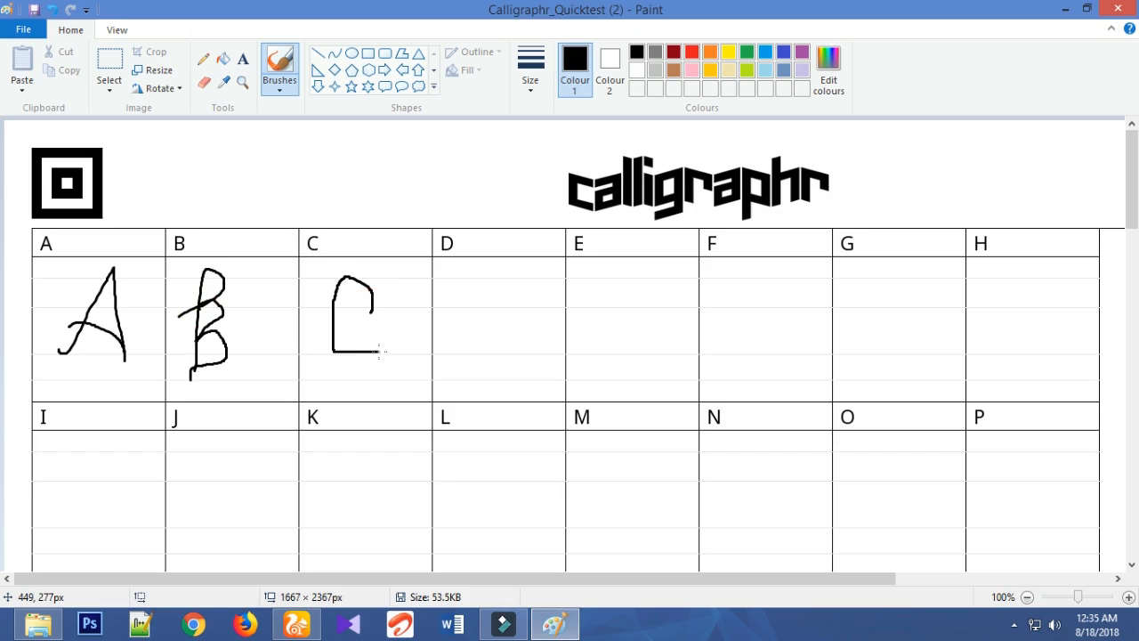
left_click_drag(454, 306, 474, 308)
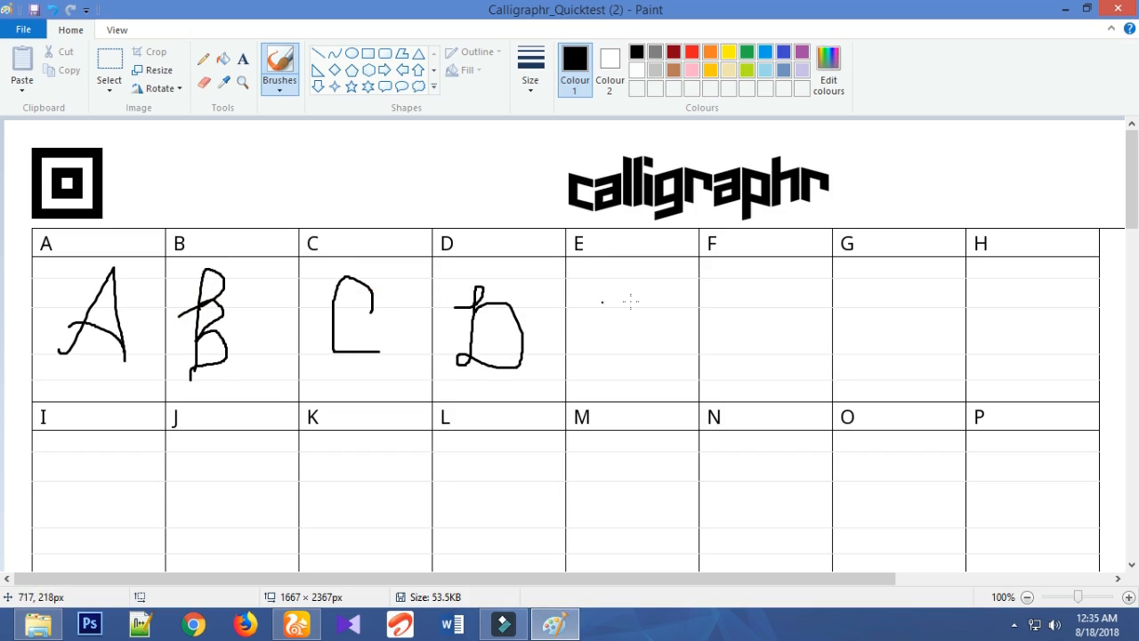
left_click_drag(611, 304, 613, 372)
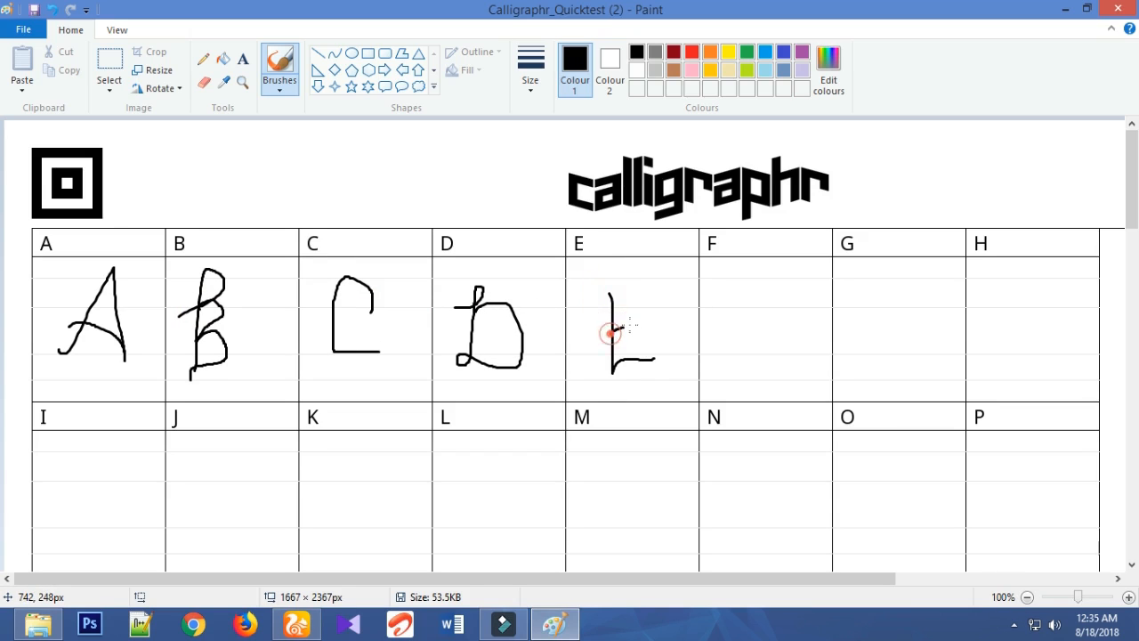
left_click_drag(628, 324, 646, 290)
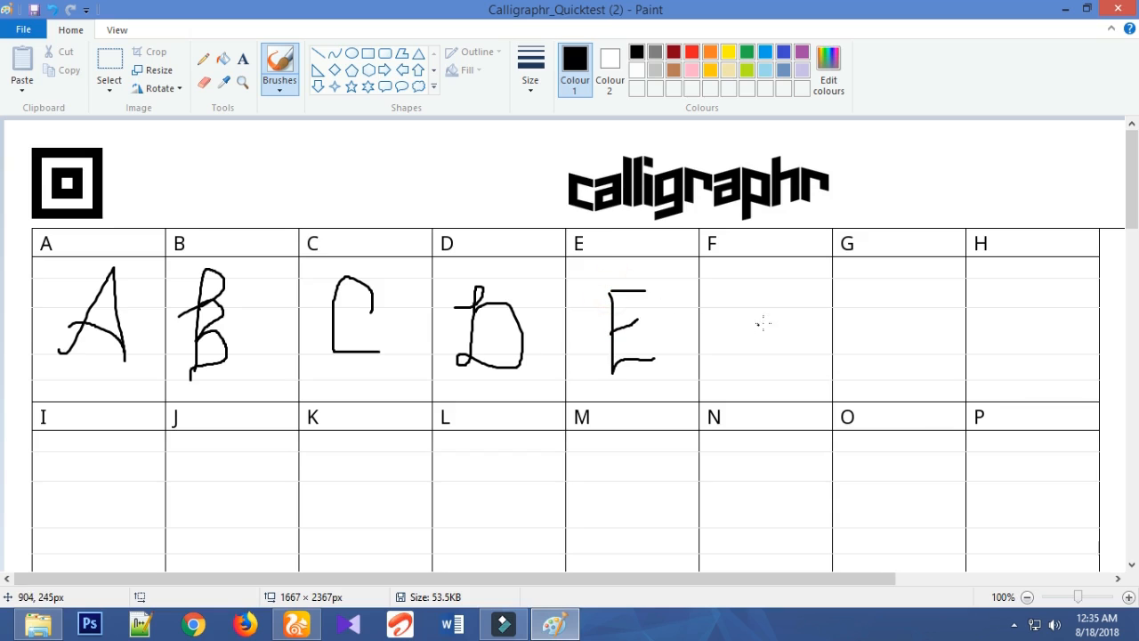
mouse_move(731, 288)
left_mouse_down()
mouse_move(731, 370)
mouse_move(724, 301)
mouse_move(770, 292)
left_mouse_up()
left_click_drag(734, 334, 770, 323)
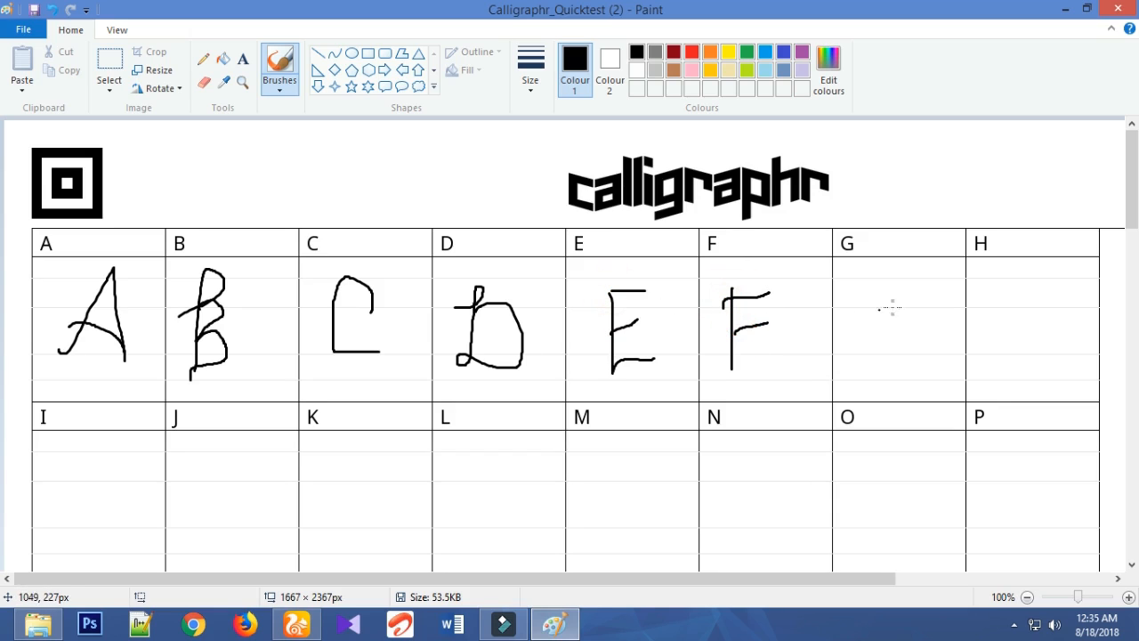
mouse_move(895, 306)
left_mouse_down()
mouse_move(825, 323)
mouse_move(874, 355)
left_mouse_up()
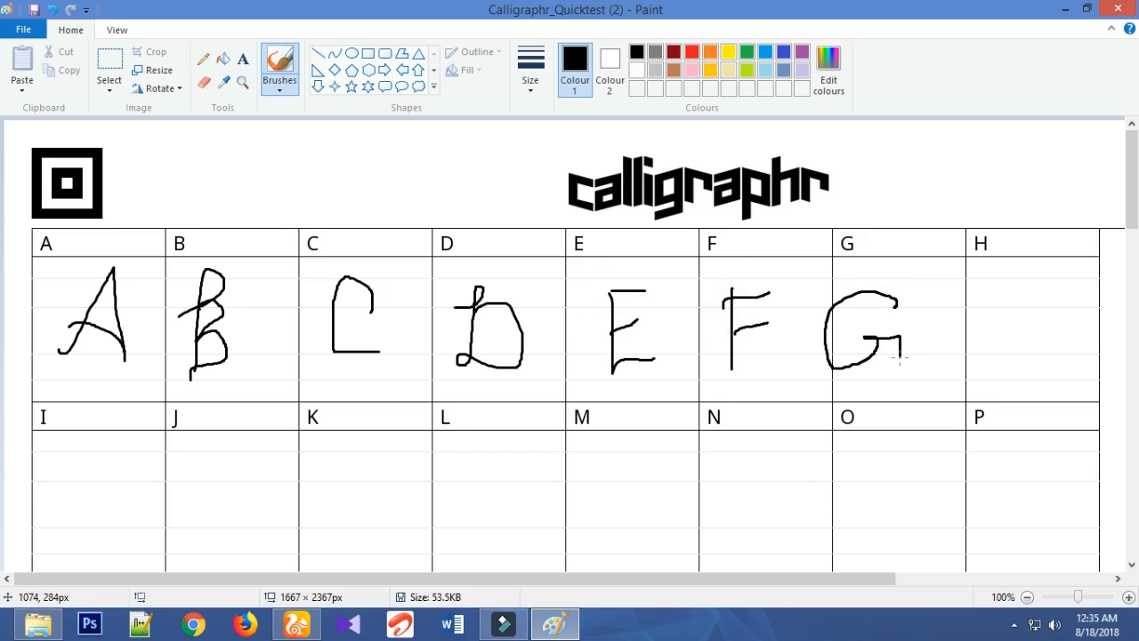
left_click_drag(814, 265, 916, 384)
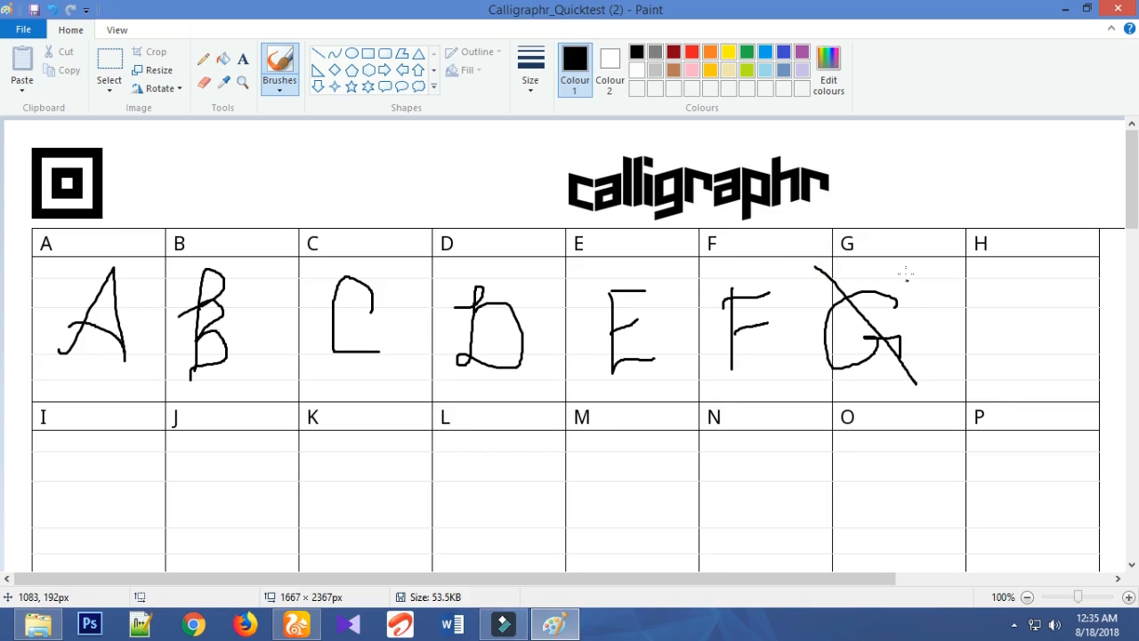
left_click_drag(905, 271, 817, 367)
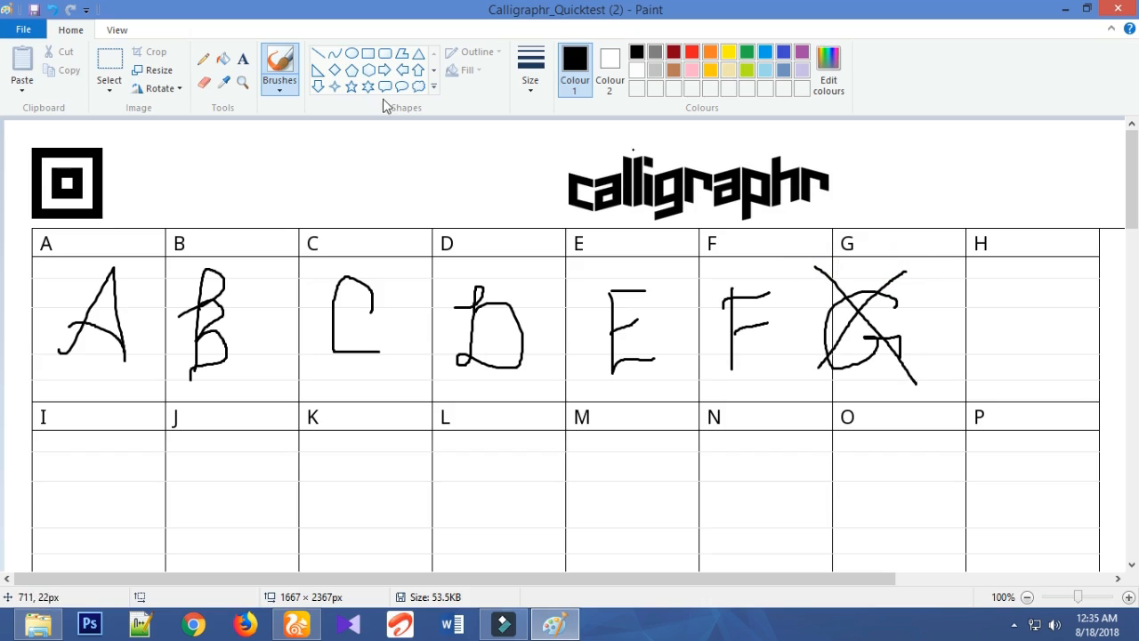
left_click(54, 11)
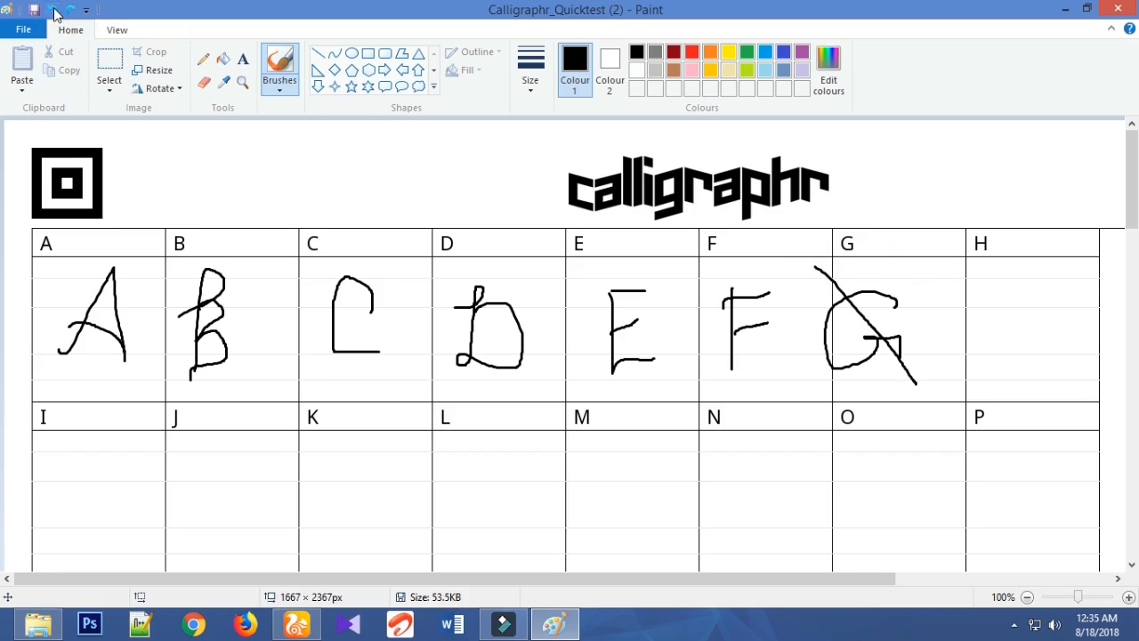
left_click(54, 11)
left_click(55, 11)
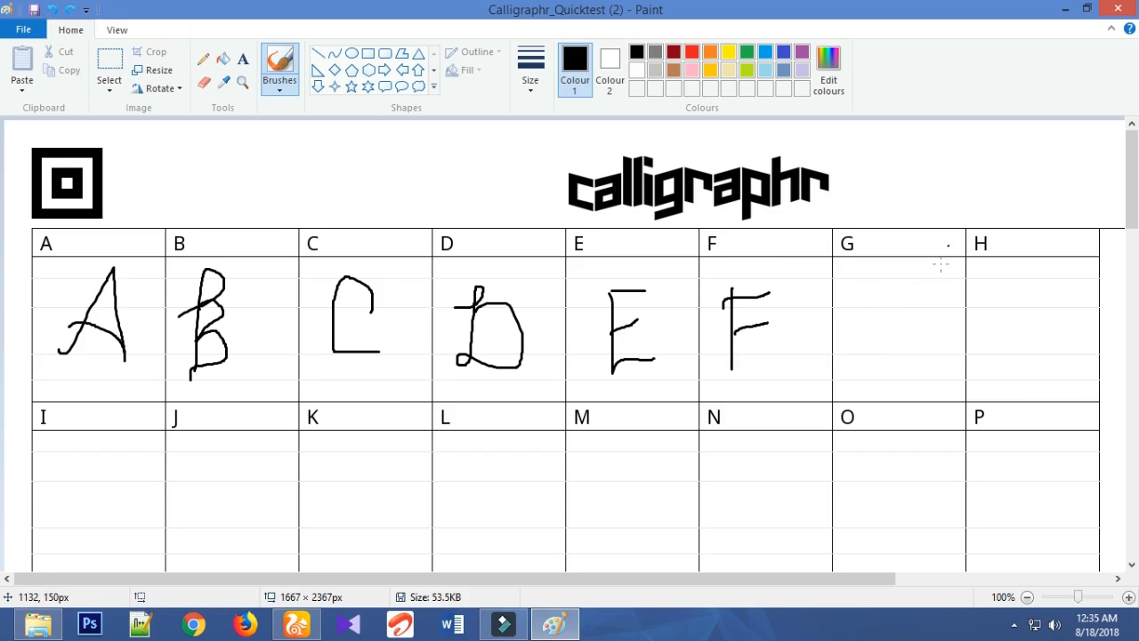
- Handwrite a capital G fully inside its cell's borders and a capital H in the neighbouring cell
mouse_move(904, 304)
left_mouse_down()
mouse_move(865, 321)
mouse_move(886, 356)
left_mouse_up()
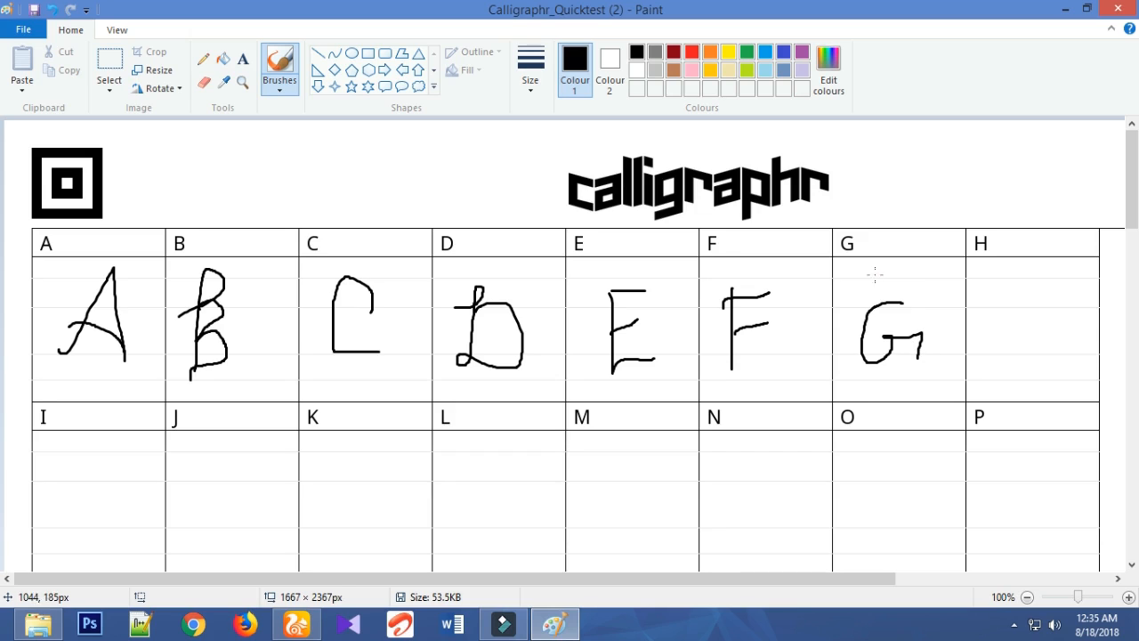
left_click_drag(874, 274, 896, 269)
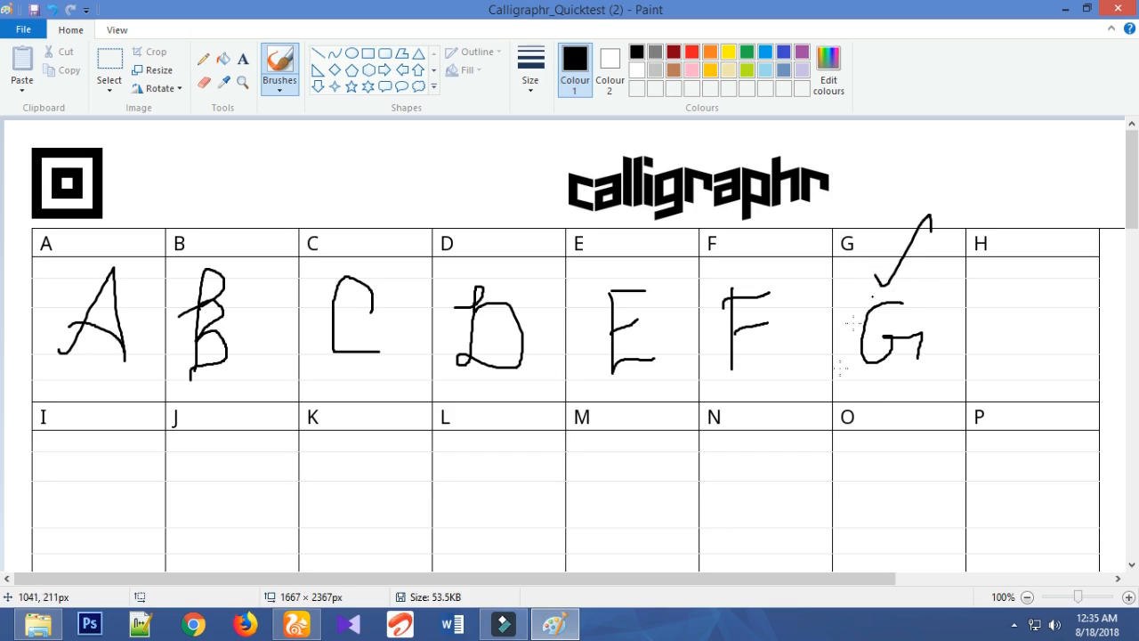
left_click(53, 10)
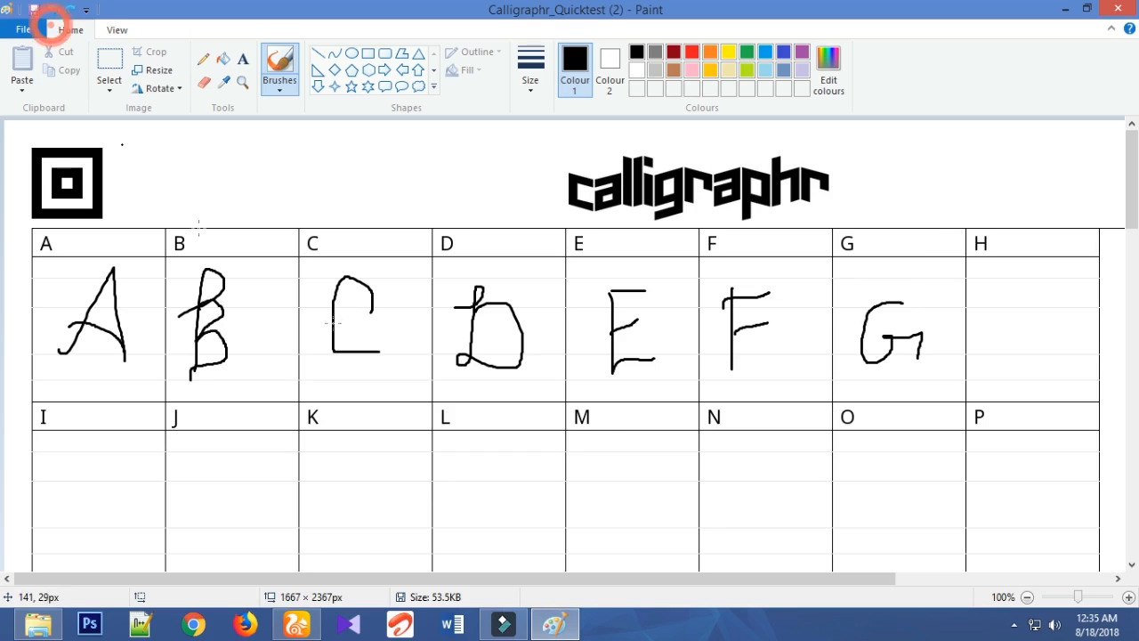
mouse_move(981, 315)
left_mouse_down()
mouse_move(1020, 302)
mouse_move(995, 373)
left_mouse_up()
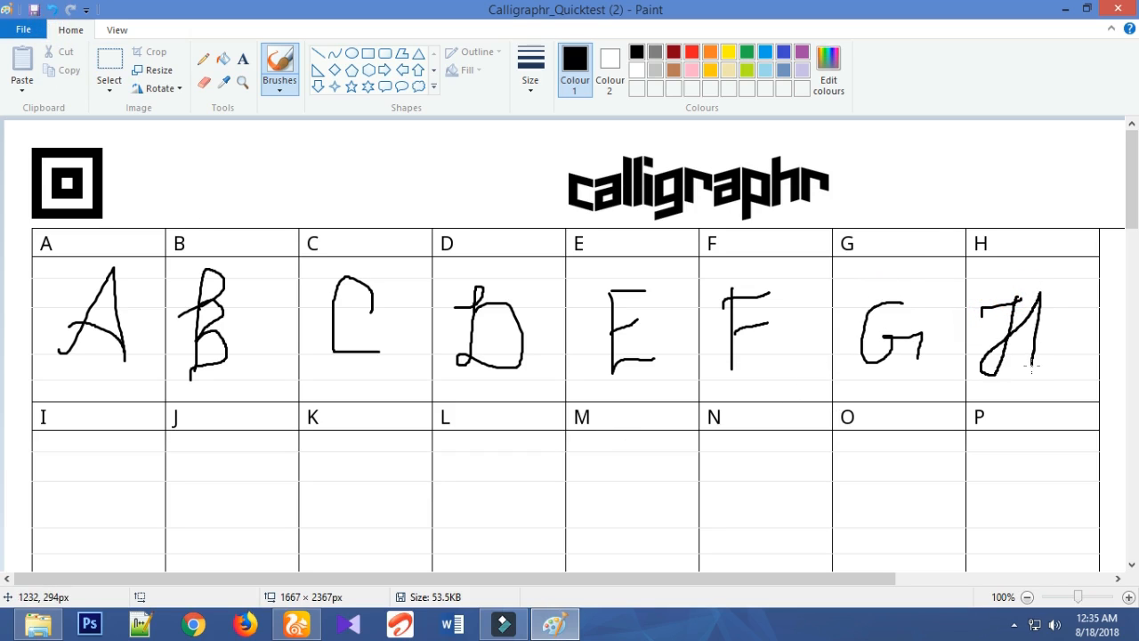
scroll(721, 374, "down", 3)
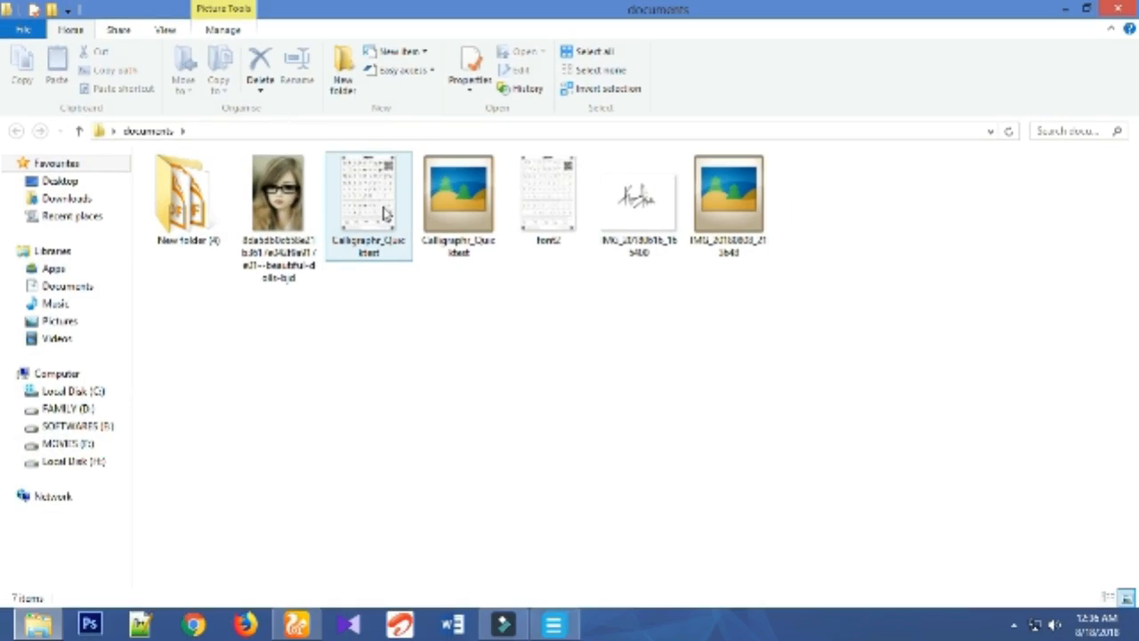
- Open the filled-in Calligraphr_Quicktest image in the documents folder, examine its handwritten letters, variants and ligatures, and close the viewer
double_click(384, 213)
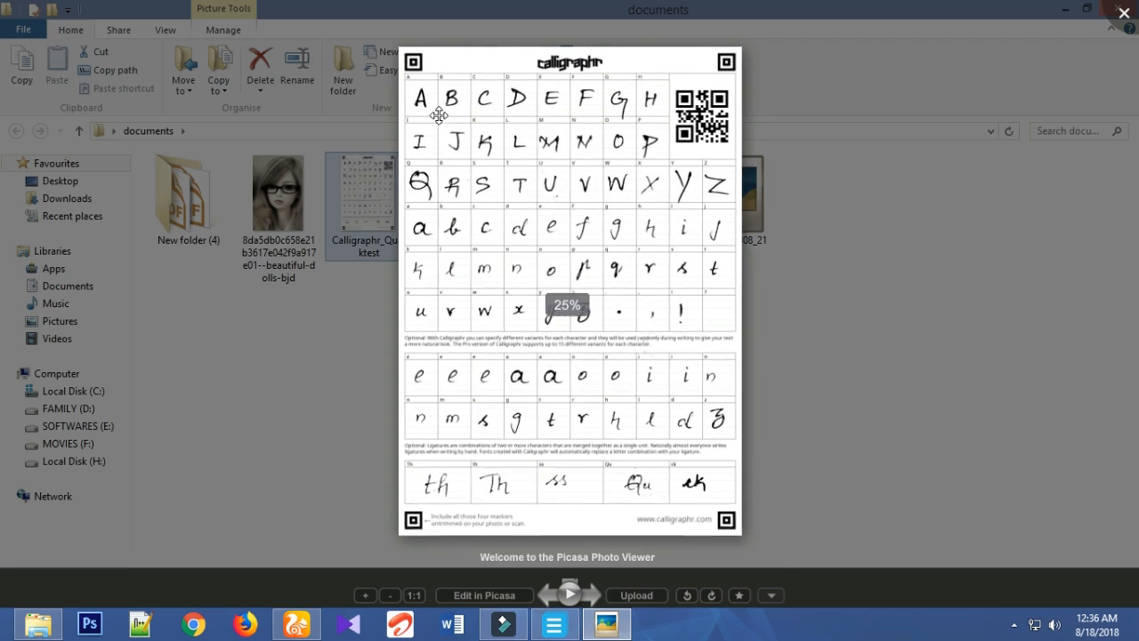
scroll(655, 226, "up", 4)
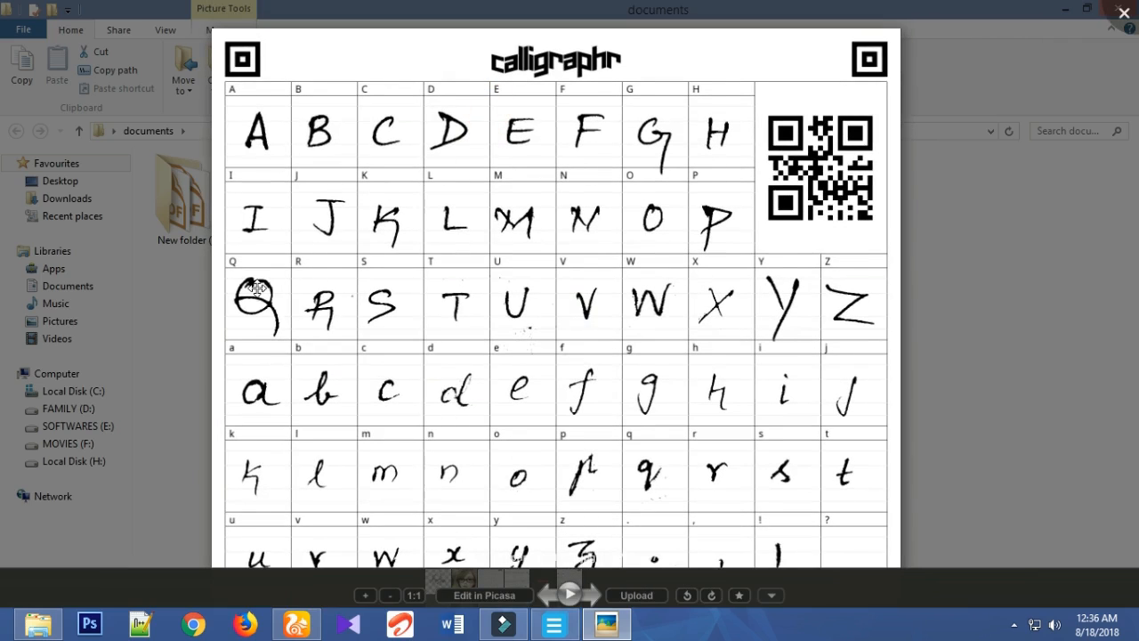
left_click_drag(528, 509, 498, 327)
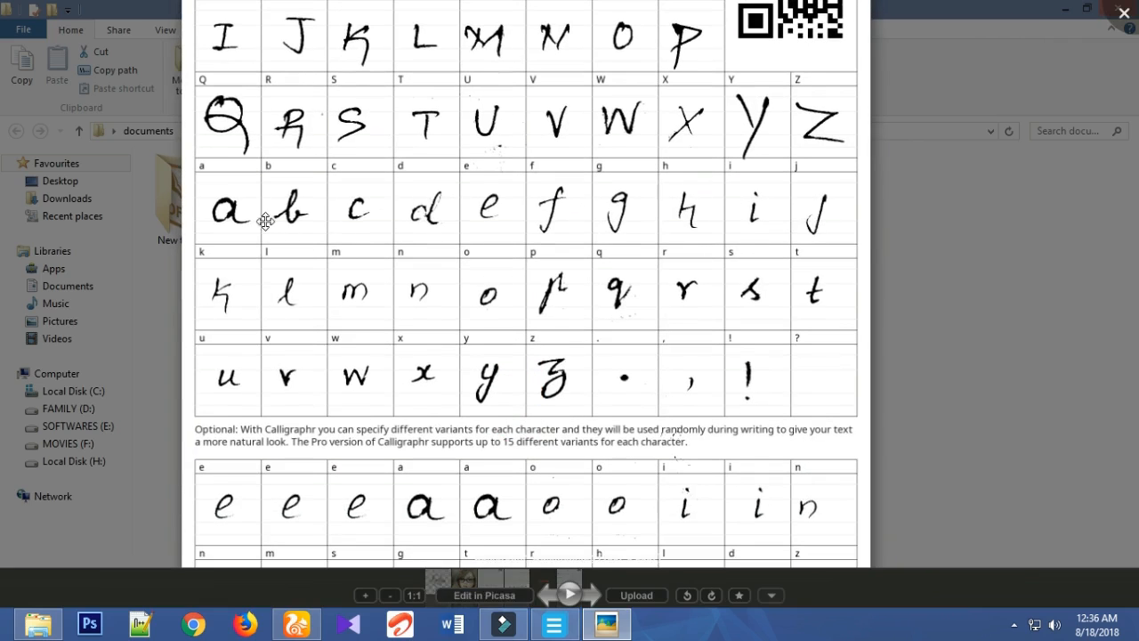
left_click_drag(539, 397, 519, 115)
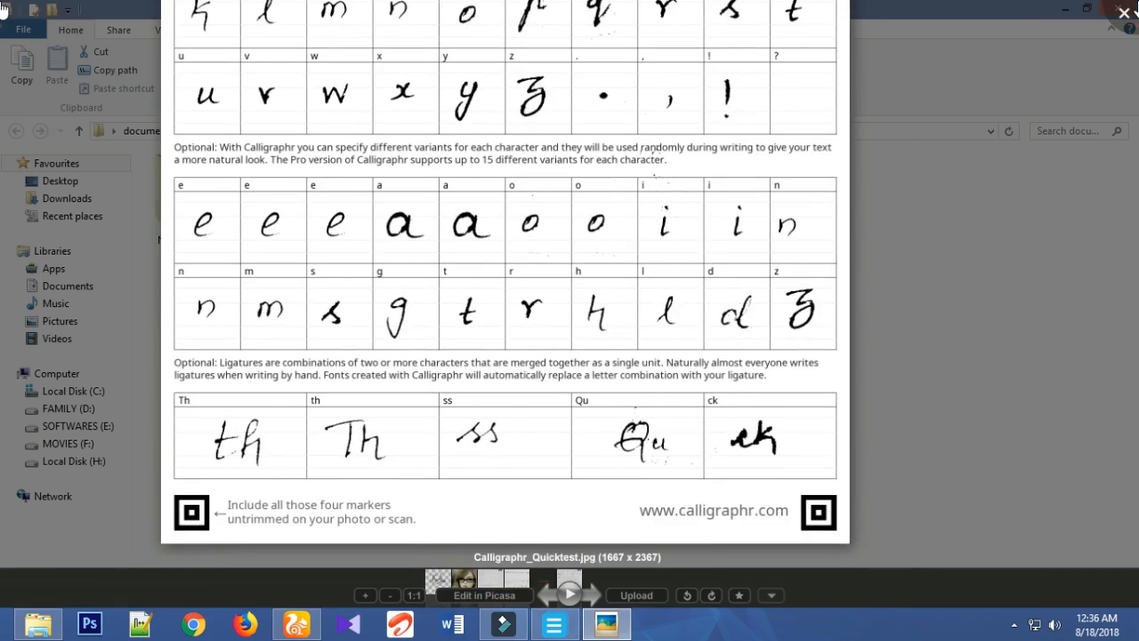
key("Escape")
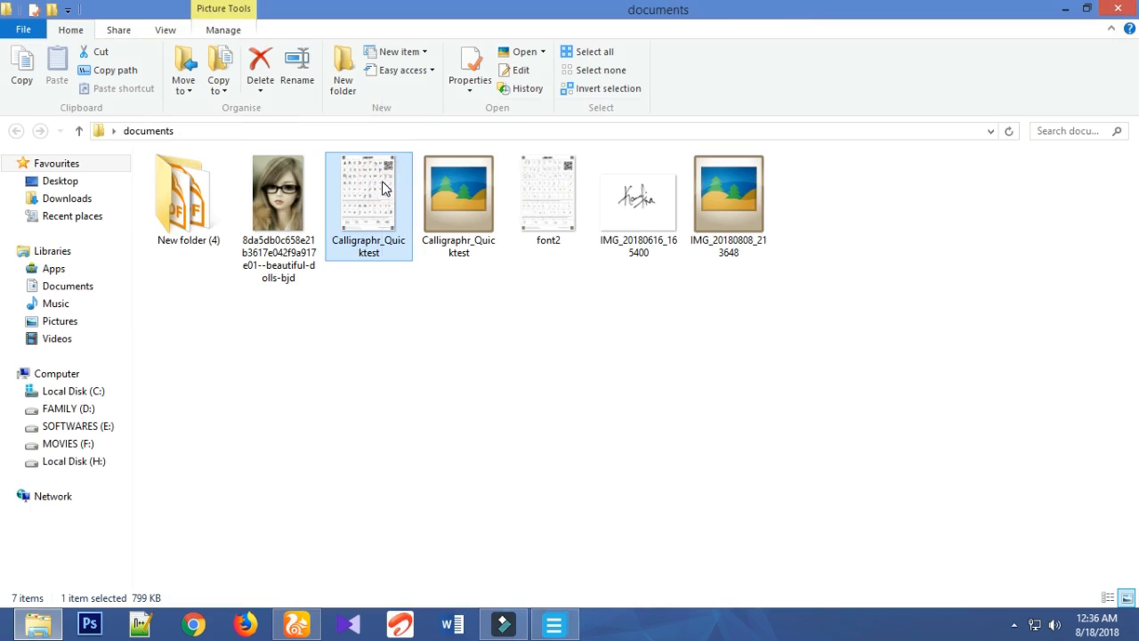
- Copy the filled-in Calligraphr_Quicktest image from the documents folder to the desktop, replacing the existing file, and move its icon below KMPlayer
right_click(382, 184)
left_click(423, 510)
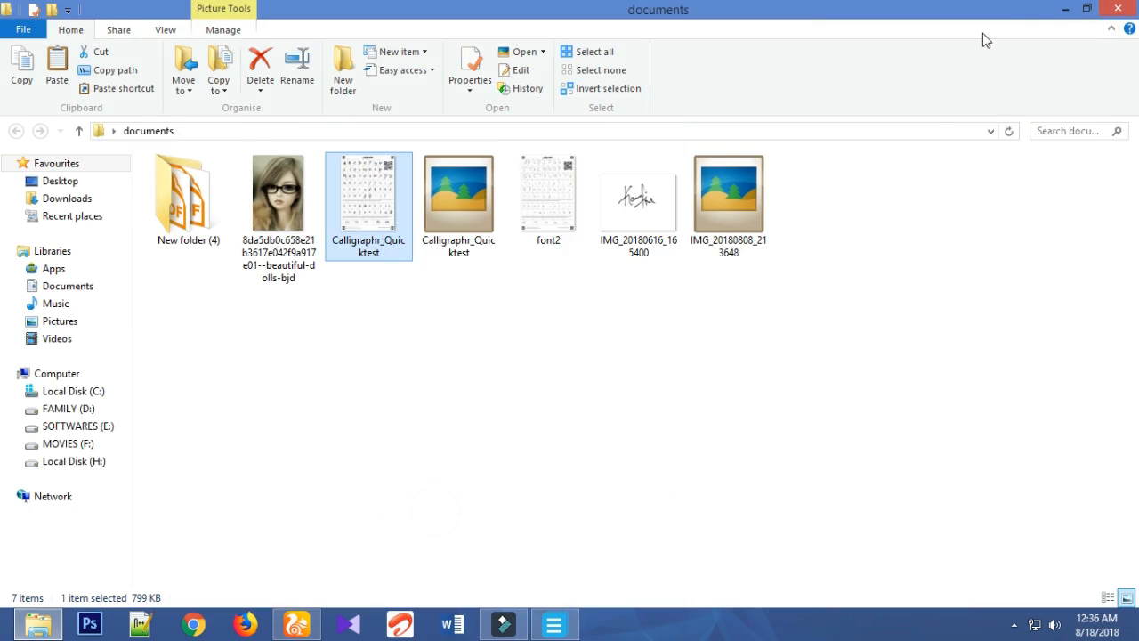
left_click(1064, 9)
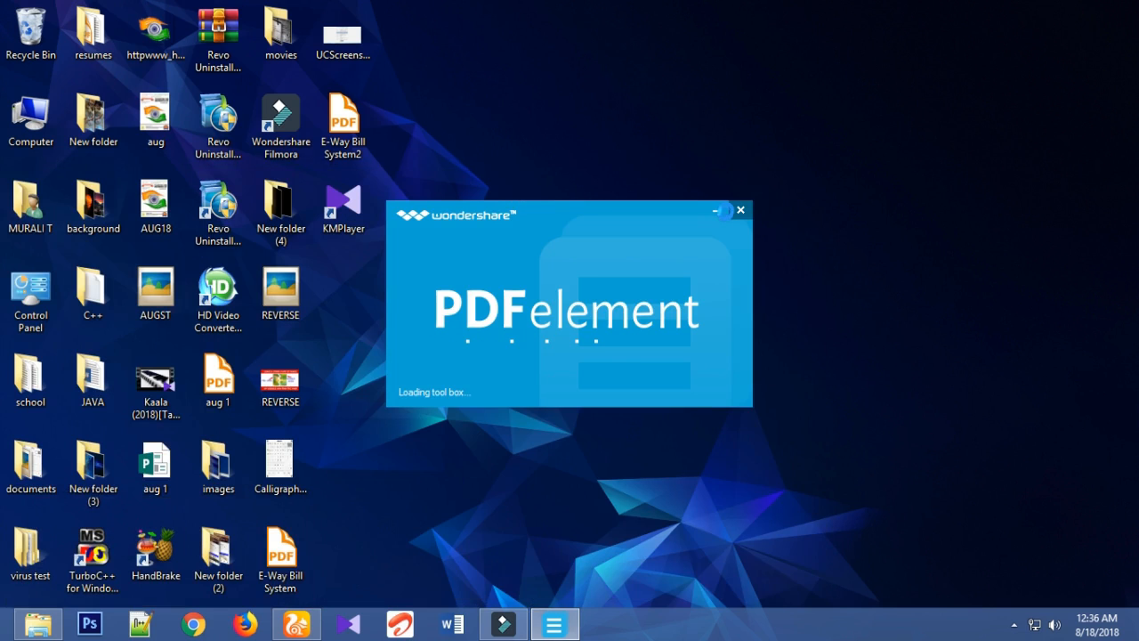
right_click(561, 127)
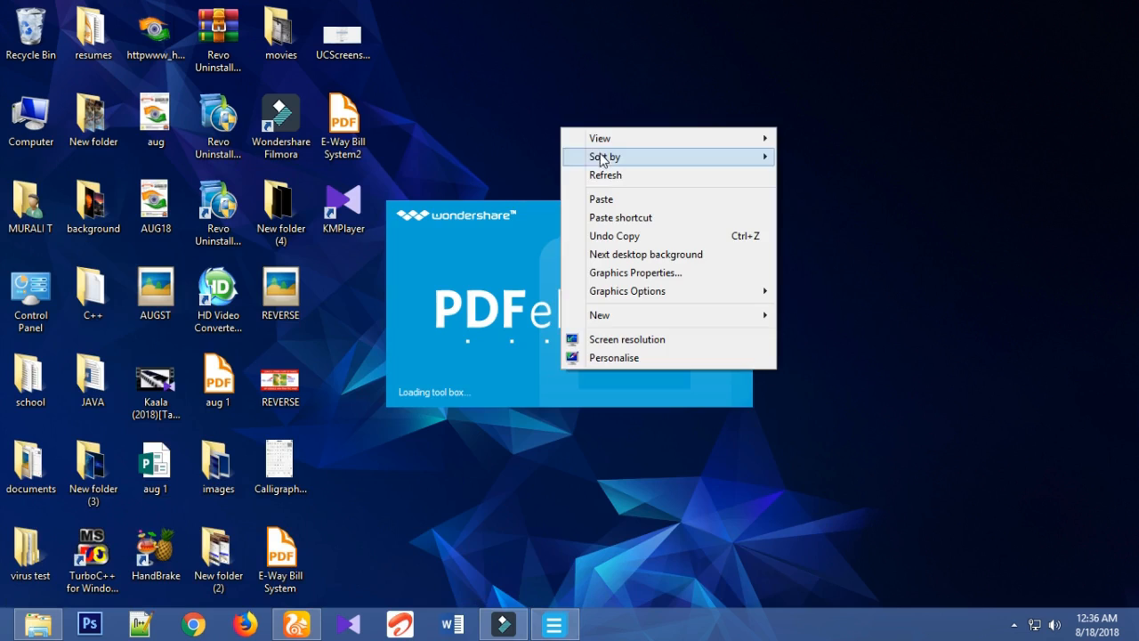
left_click(594, 172)
right_click(566, 158)
left_click(618, 205)
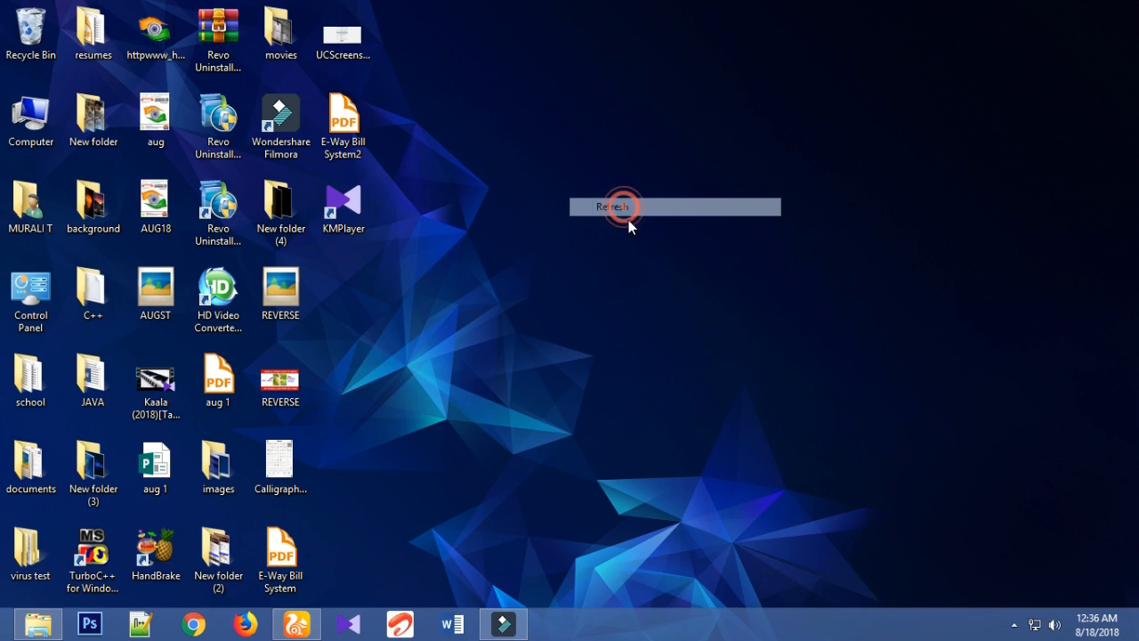
right_click(625, 209)
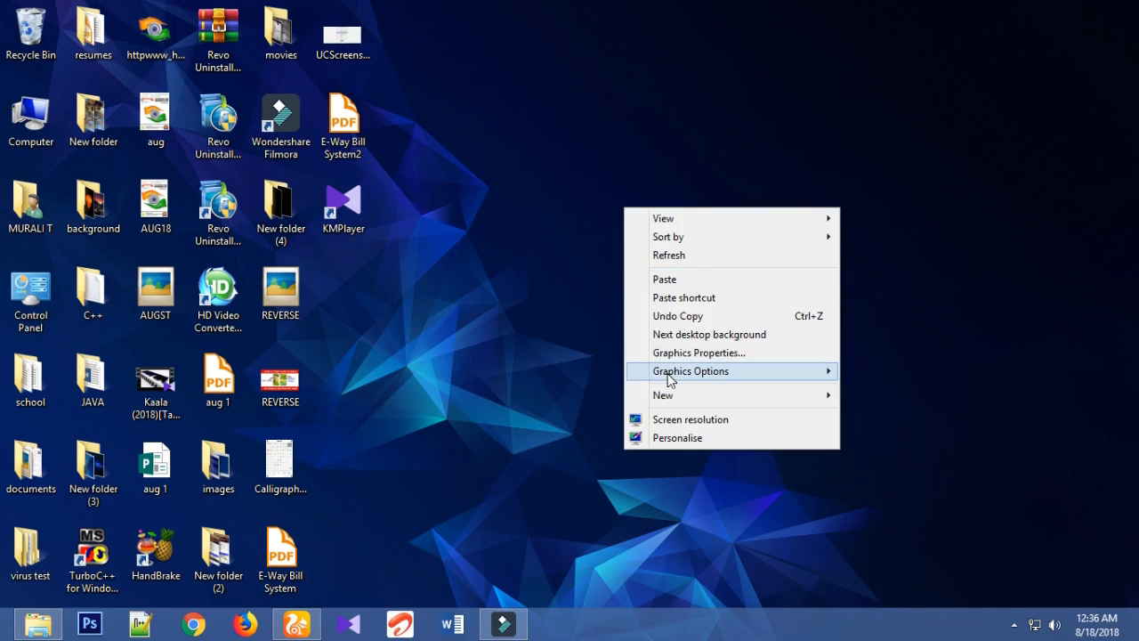
left_click(674, 279)
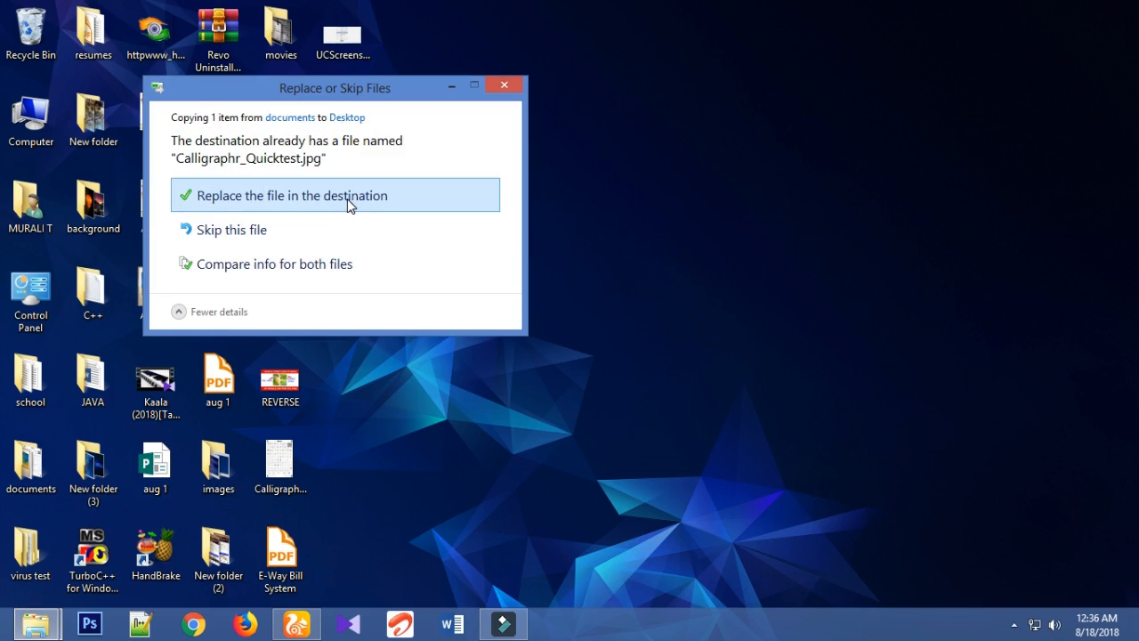
left_click(348, 204)
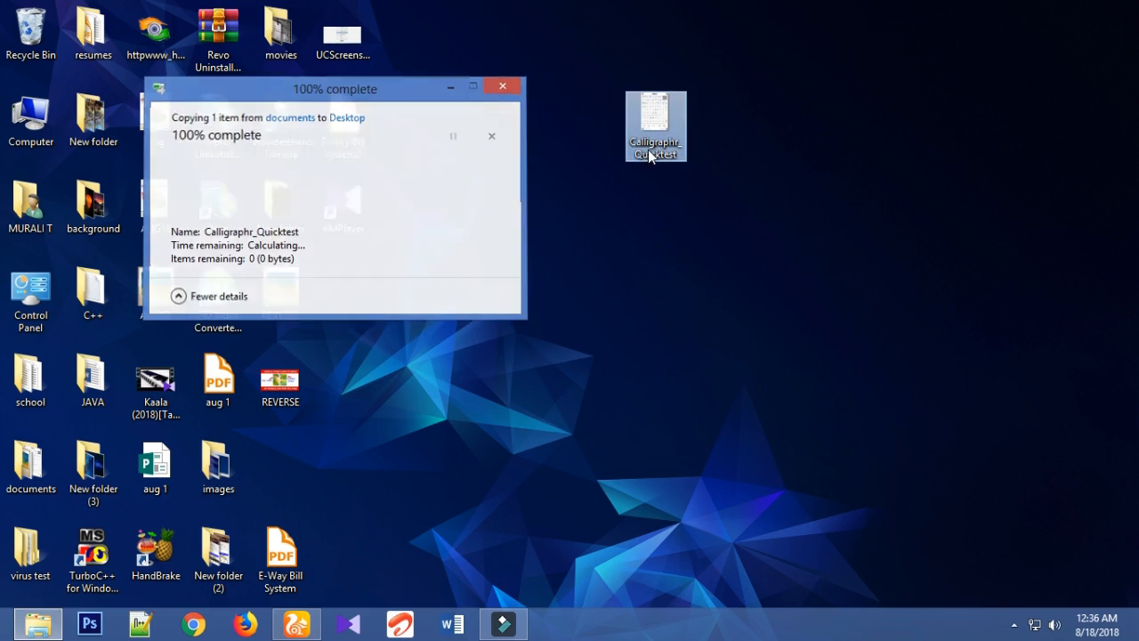
left_click_drag(647, 140, 358, 276)
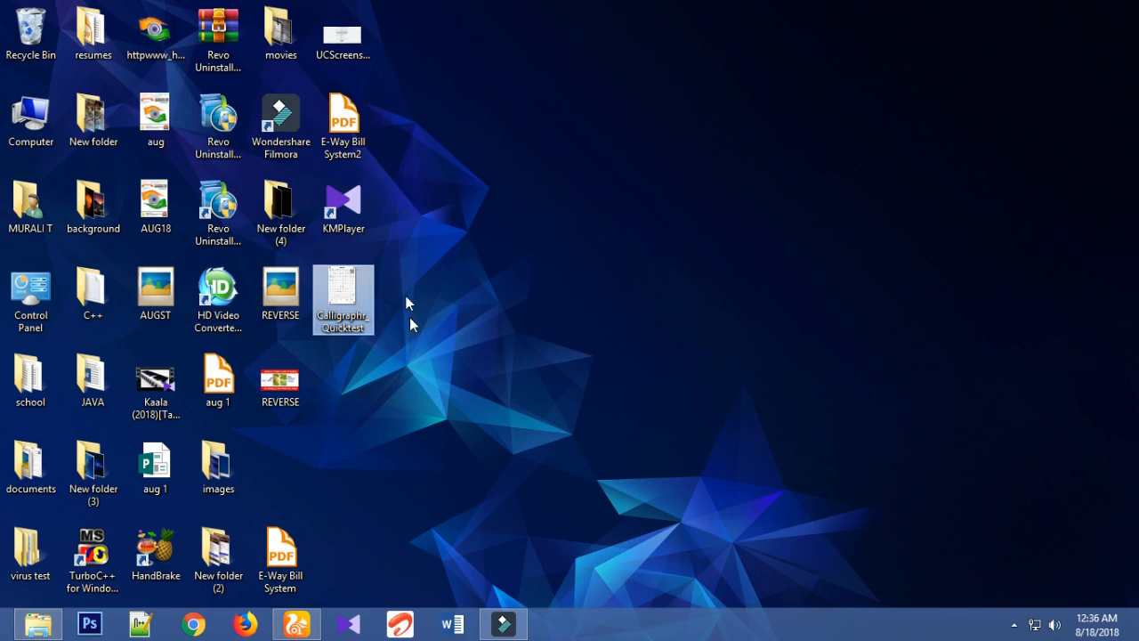
- Check the desktop copy of the filled-in template in the photo viewer, then switch to the Calligraphr Quick Test page in UC Browser
double_click(353, 302)
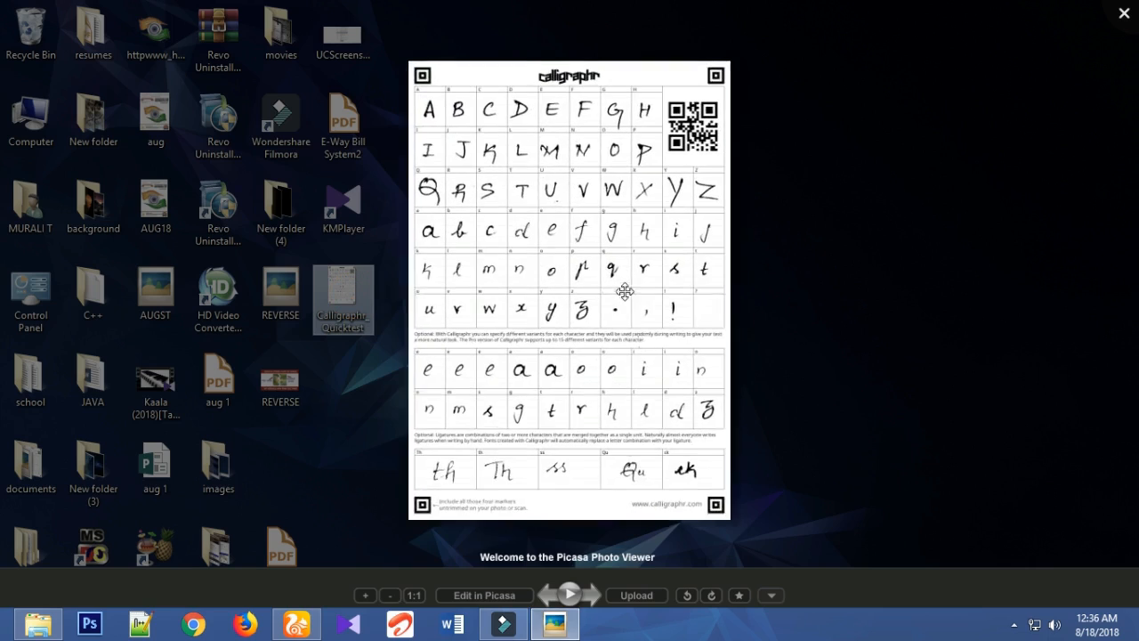
key("Escape")
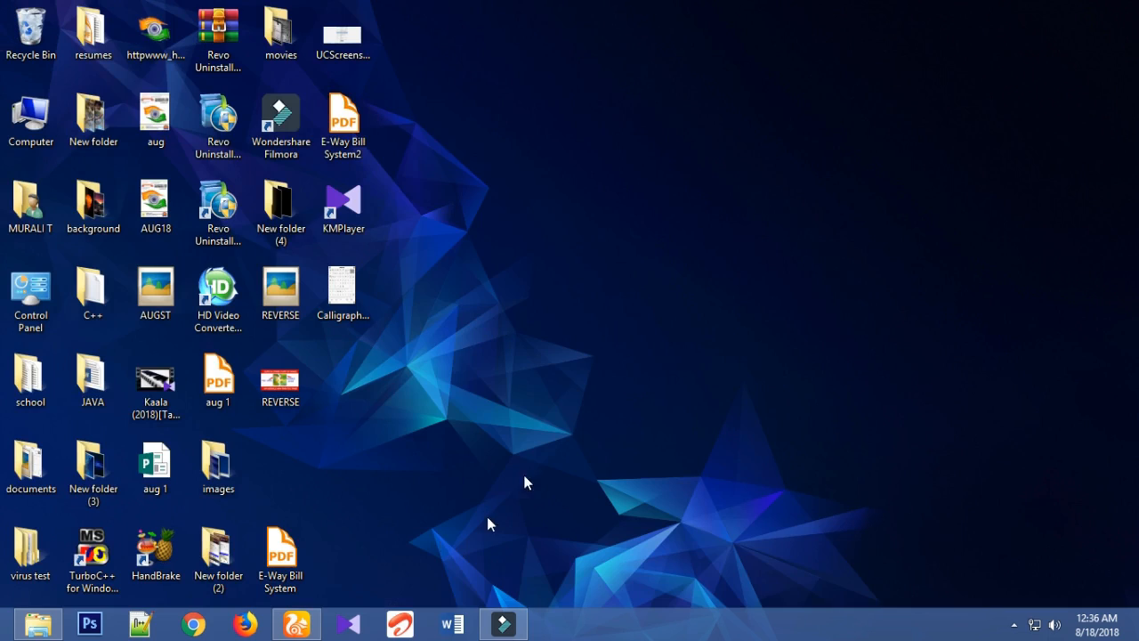
left_click(300, 625)
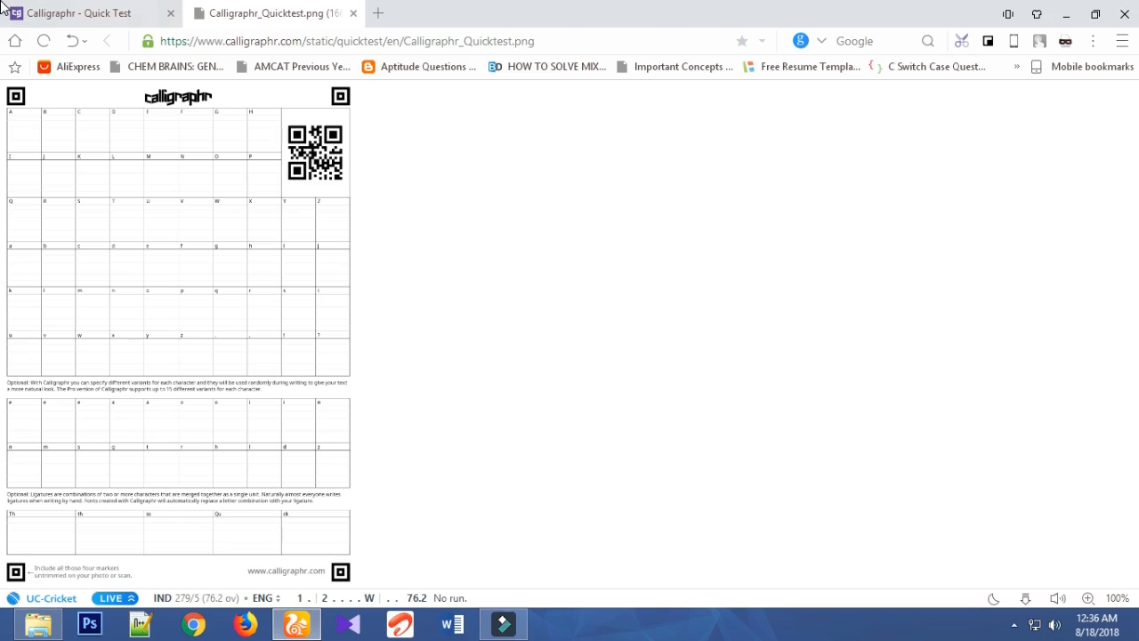
left_click(53, 13)
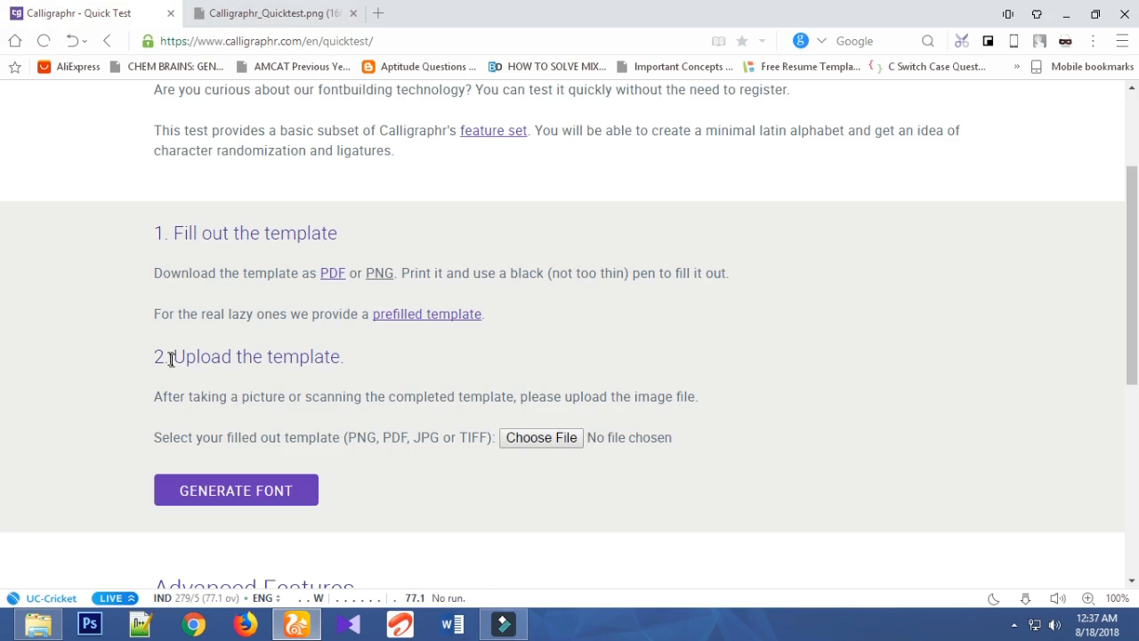
- Choose the Calligraphr_Quicktest JPG from the desktop as the filled-out template to upload
mouse_move(155, 355)
left_mouse_down()
mouse_move(360, 362)
mouse_move(164, 370)
mouse_move(348, 350)
mouse_move(249, 333)
mouse_move(134, 335)
mouse_move(116, 358)
mouse_move(174, 379)
mouse_move(307, 386)
mouse_move(354, 382)
mouse_move(334, 360)
left_mouse_up()
left_click(357, 359)
mouse_move(524, 415)
left_mouse_down()
mouse_move(466, 438)
mouse_move(490, 452)
mouse_move(566, 456)
left_mouse_up()
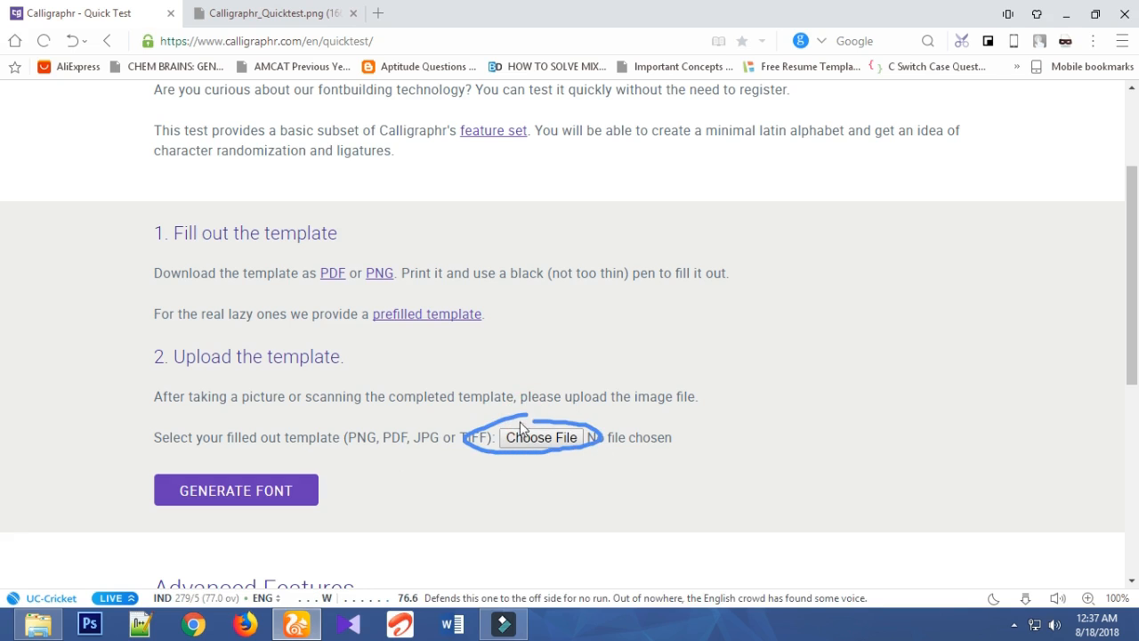
left_click_drag(502, 416, 502, 416)
left_click(537, 436)
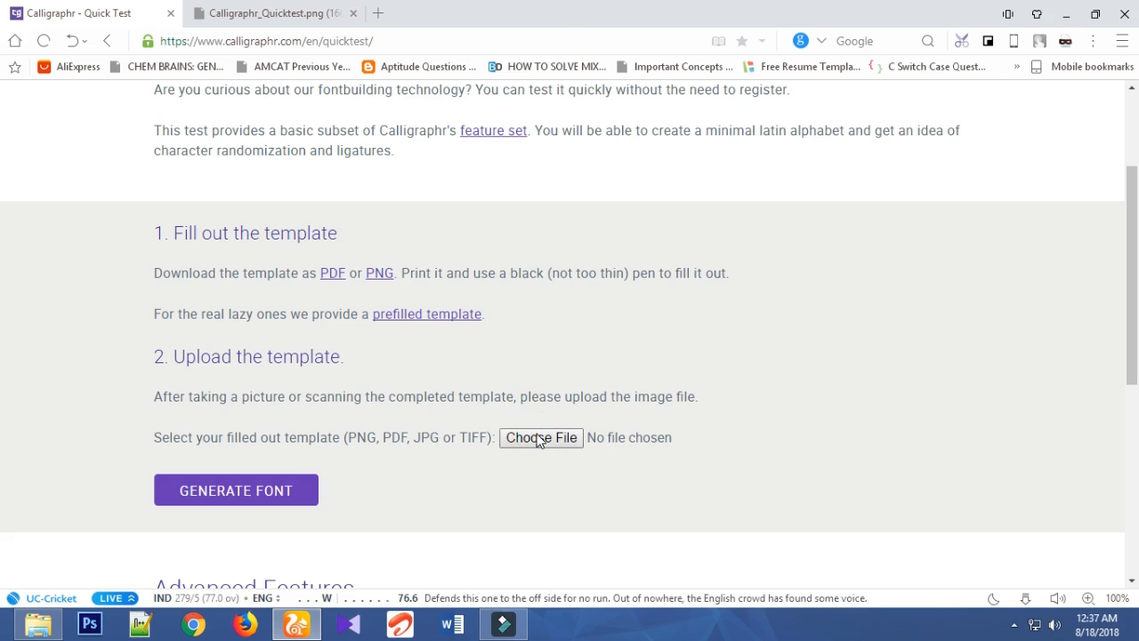
left_click_drag(558, 107, 553, 235)
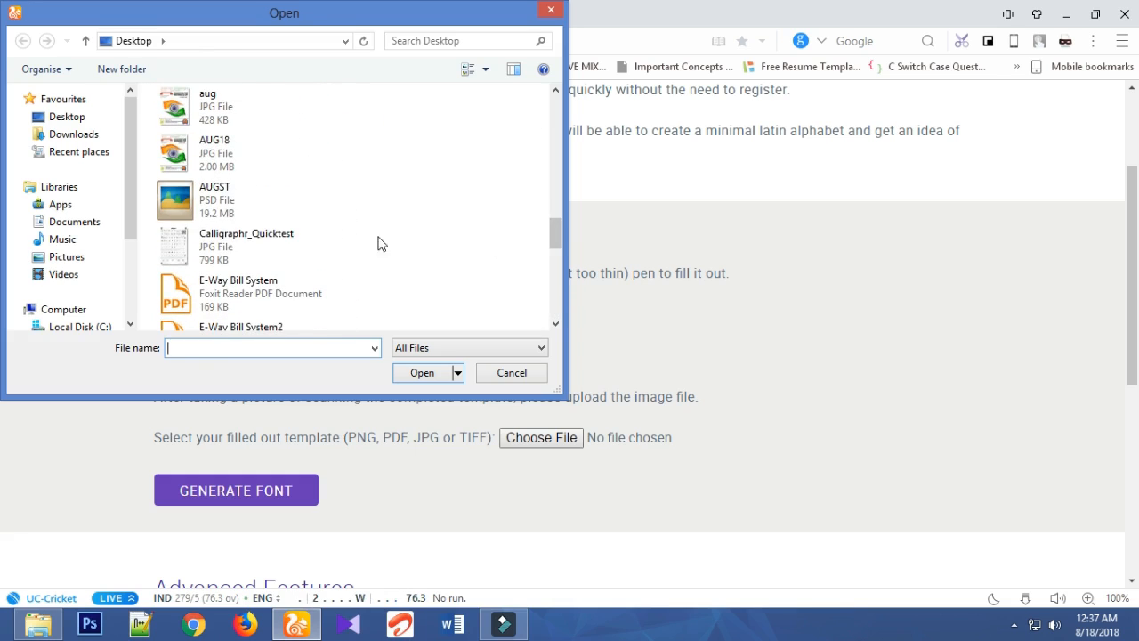
left_click(335, 220)
right_click(322, 245)
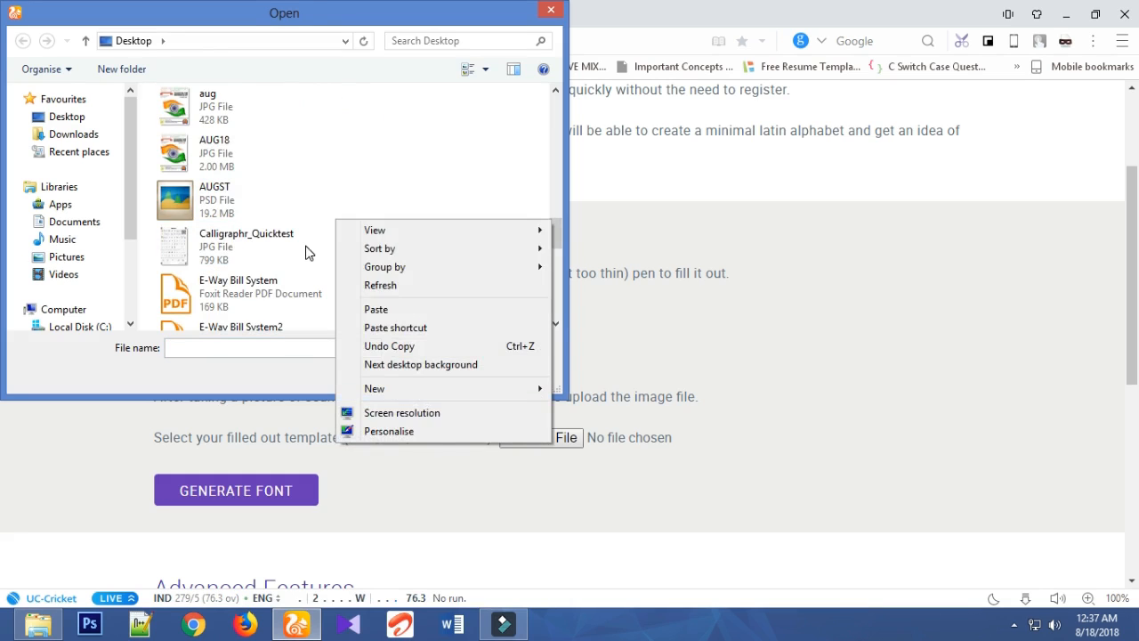
left_click(303, 243)
left_click(425, 376)
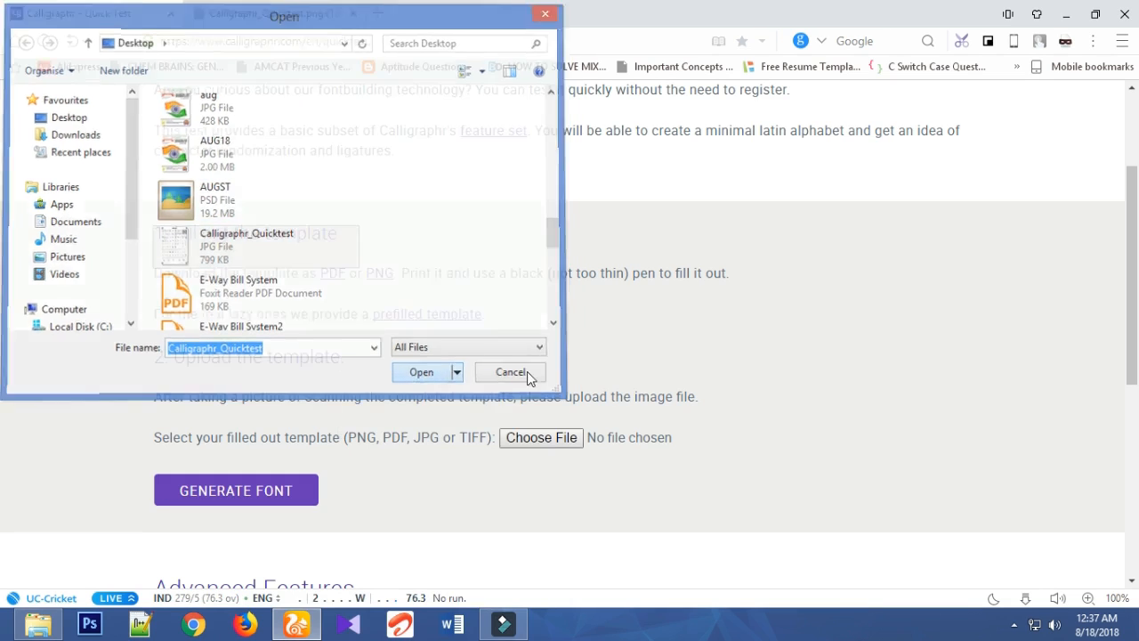
left_click_drag(641, 419, 585, 449)
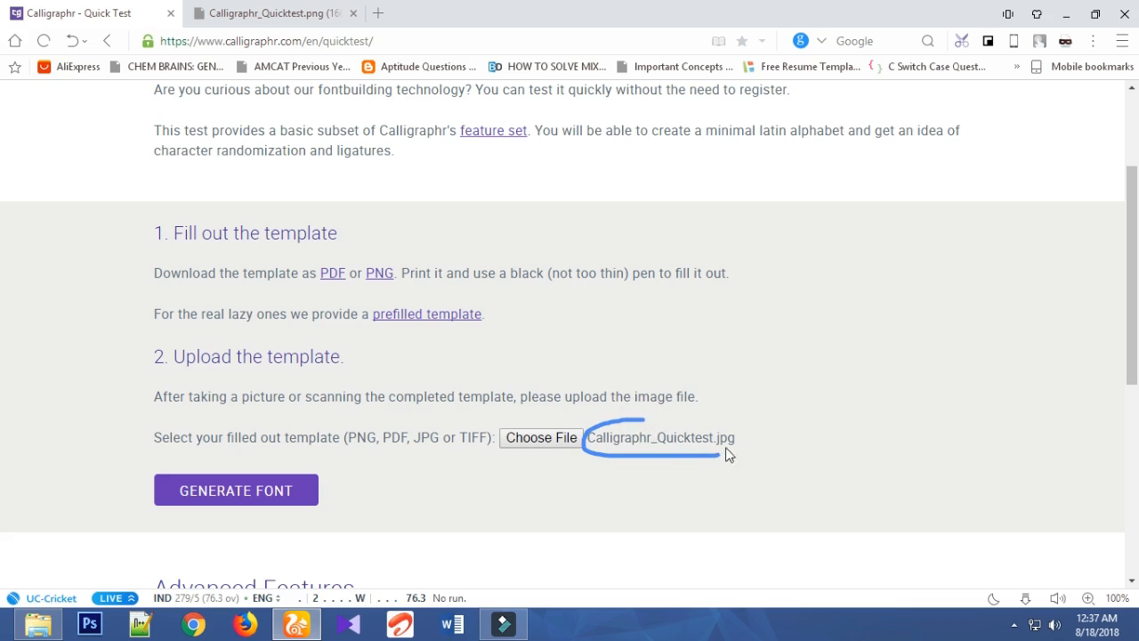
mouse_move(726, 454)
left_mouse_down()
mouse_move(731, 435)
mouse_move(621, 421)
left_mouse_up()
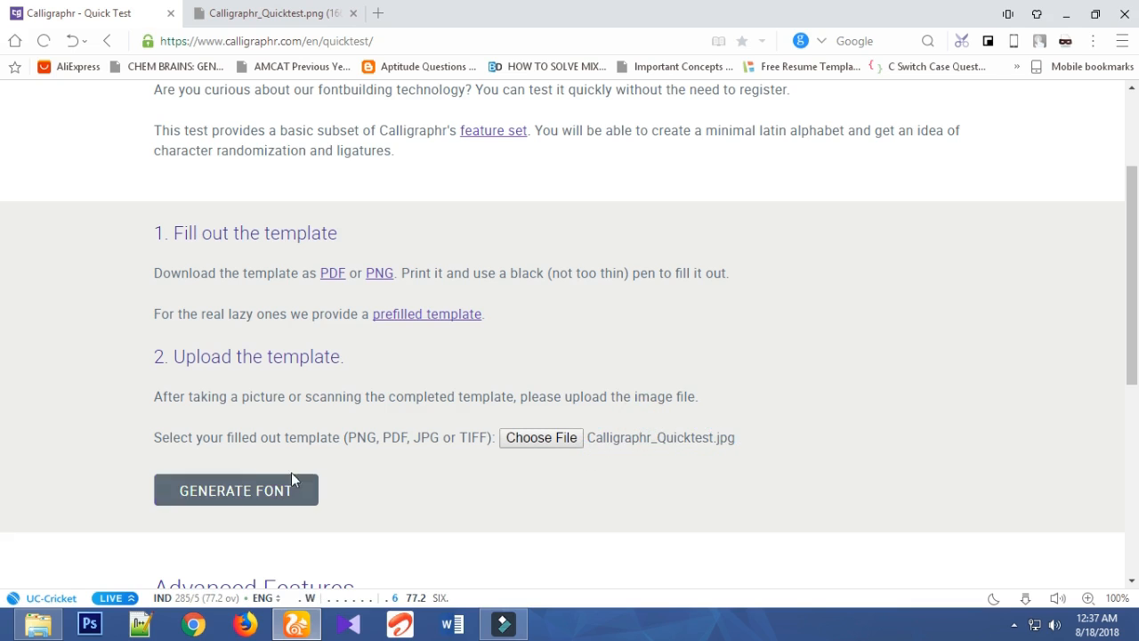
- Generate the font from the selected template image and wait for the Quick Test processing to finish
mouse_move(227, 463)
left_mouse_down()
mouse_move(135, 501)
mouse_move(235, 520)
mouse_move(334, 519)
left_mouse_up()
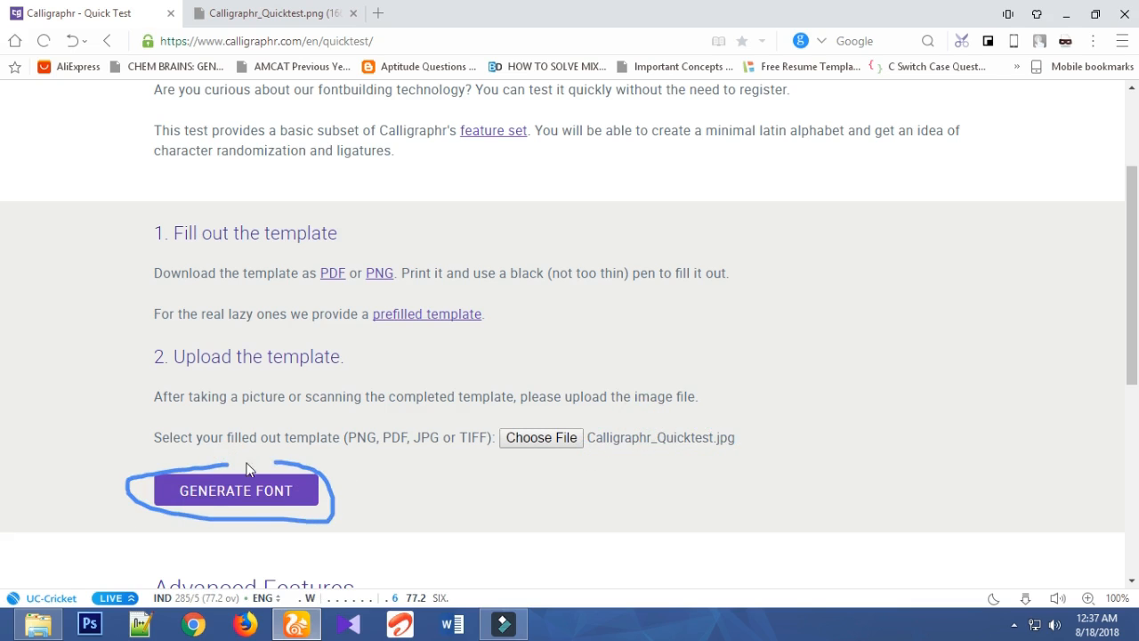
left_click(229, 488)
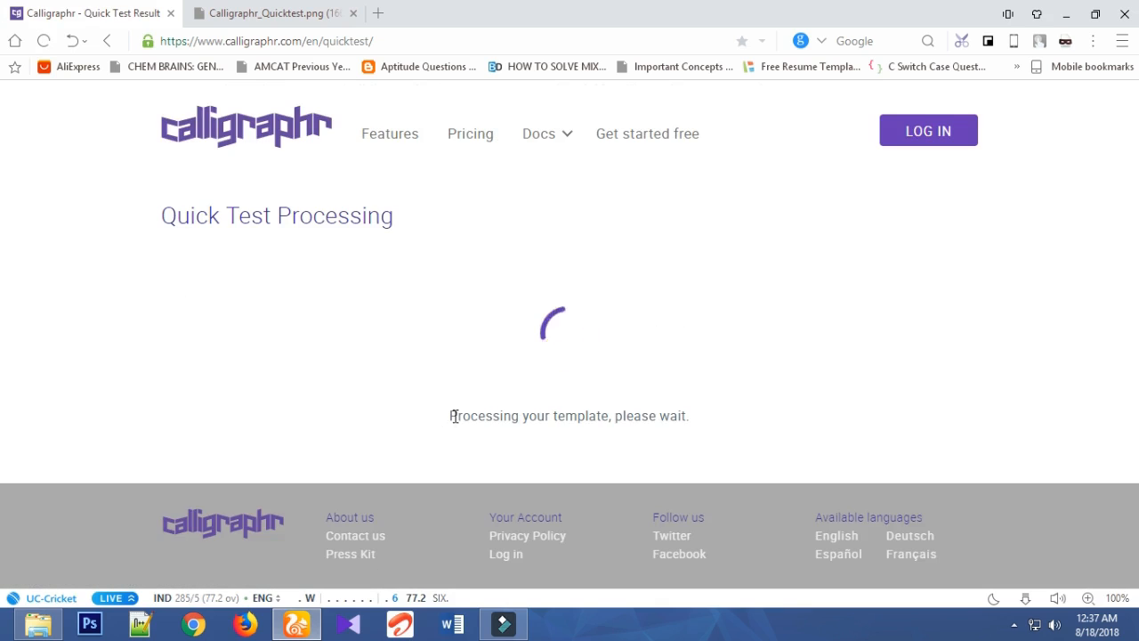
left_click_drag(453, 415, 738, 419)
left_click(735, 418)
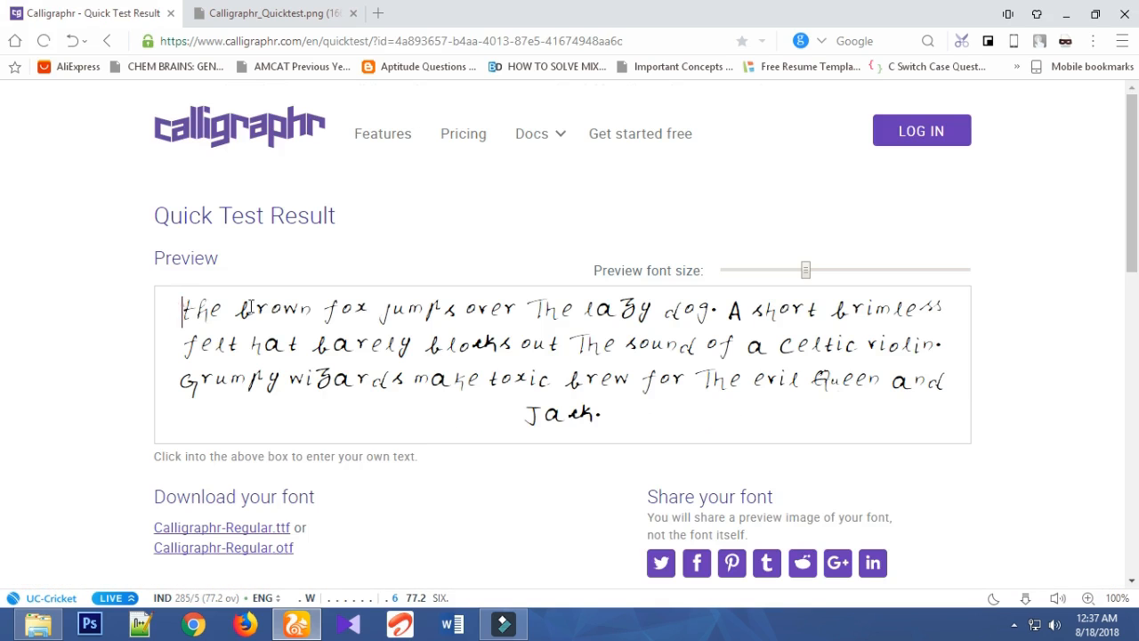
- Examine the sample text in the handwriting font preview and slightly increase the preview font size
left_click_drag(181, 310, 890, 463)
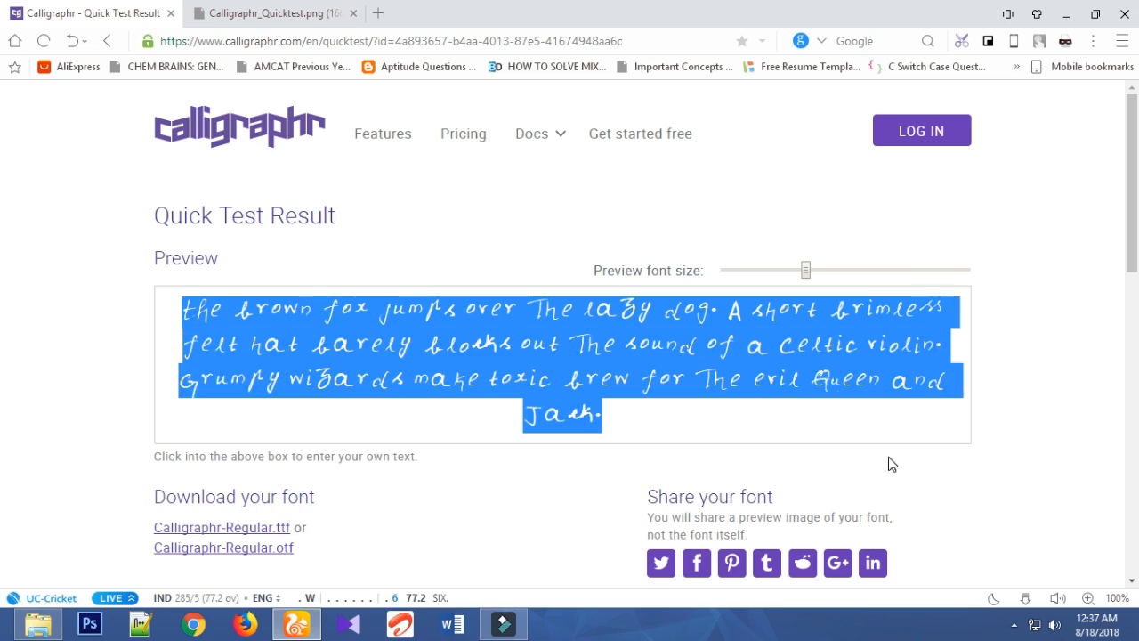
left_click(682, 379)
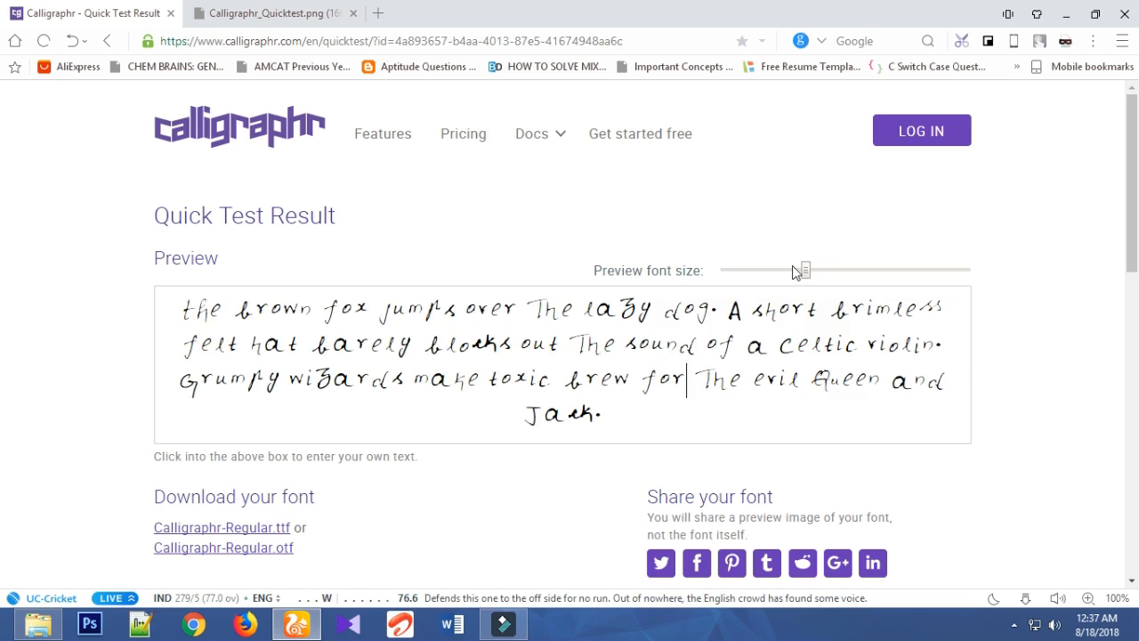
mouse_move(808, 272)
left_mouse_down()
mouse_move(788, 272)
mouse_move(829, 270)
left_mouse_up()
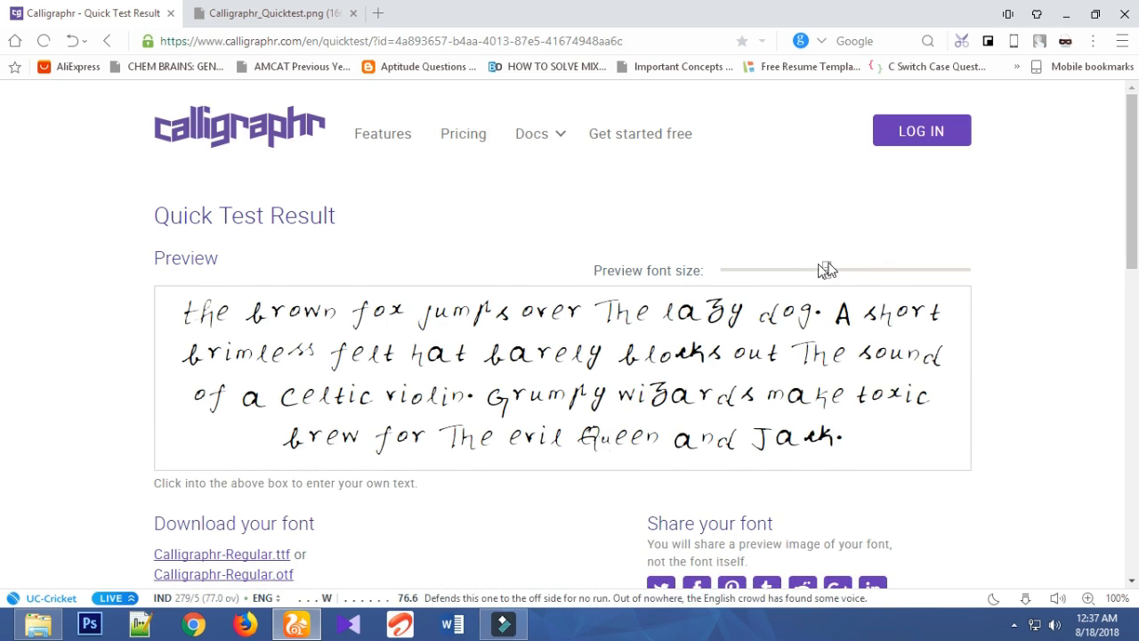
- Download the generated font as a TTF file, Calligraphr-Regular, into the Downloads folder
scroll(750, 287, "down", 1)
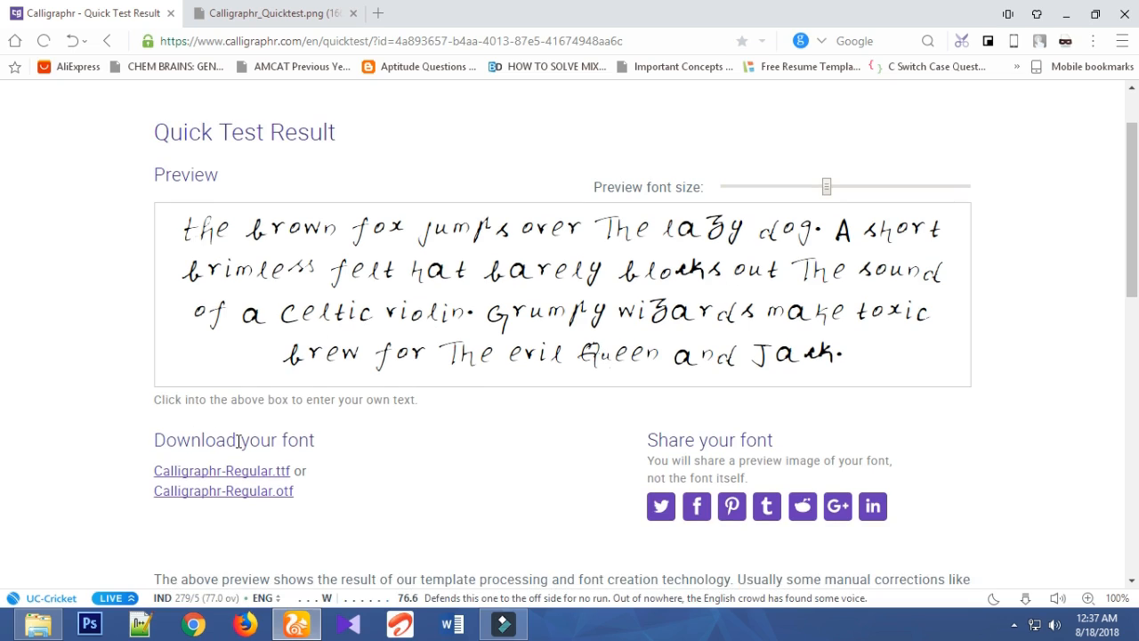
left_click_drag(147, 471, 299, 464)
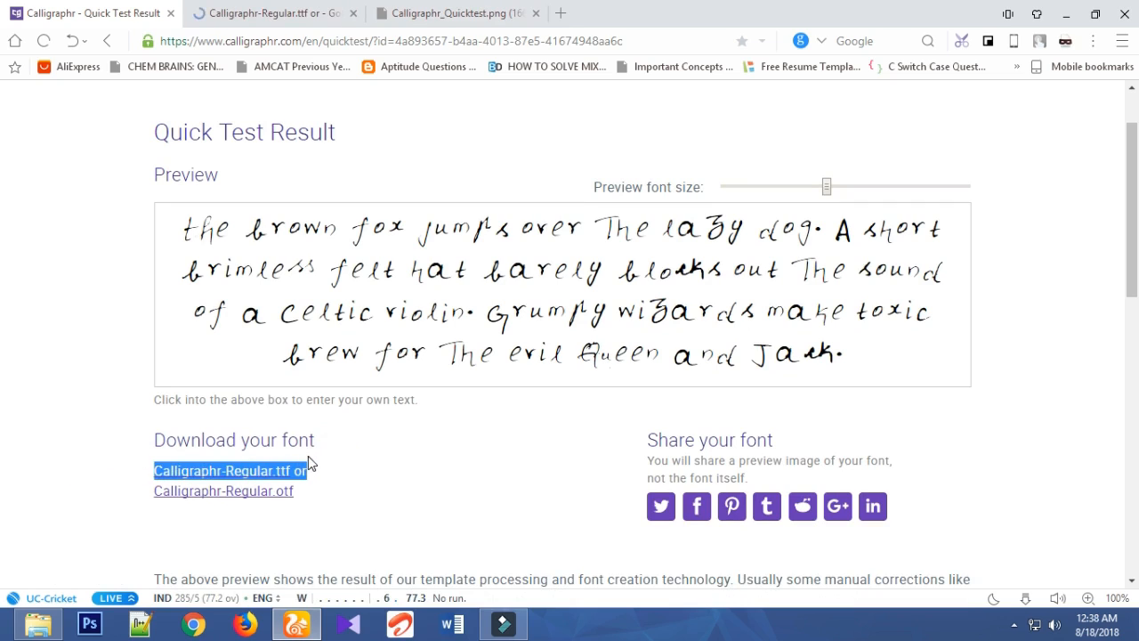
left_click(328, 459)
mouse_move(326, 457)
left_mouse_down()
mouse_move(182, 457)
mouse_move(150, 467)
mouse_move(143, 495)
mouse_move(318, 518)
left_mouse_up()
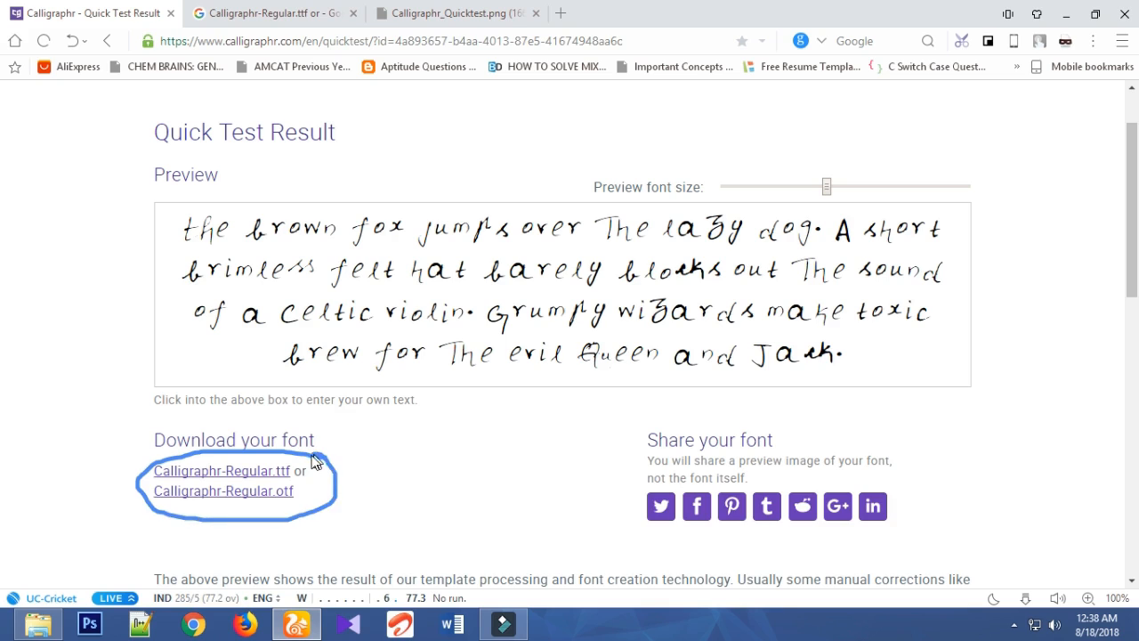
left_click(260, 489)
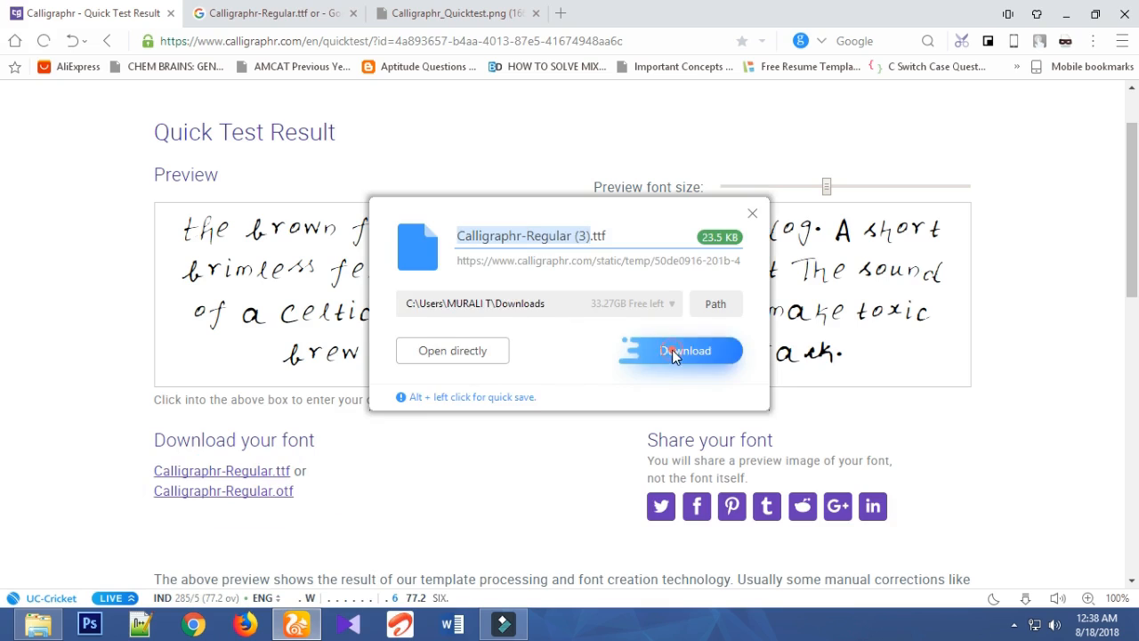
left_click(671, 349)
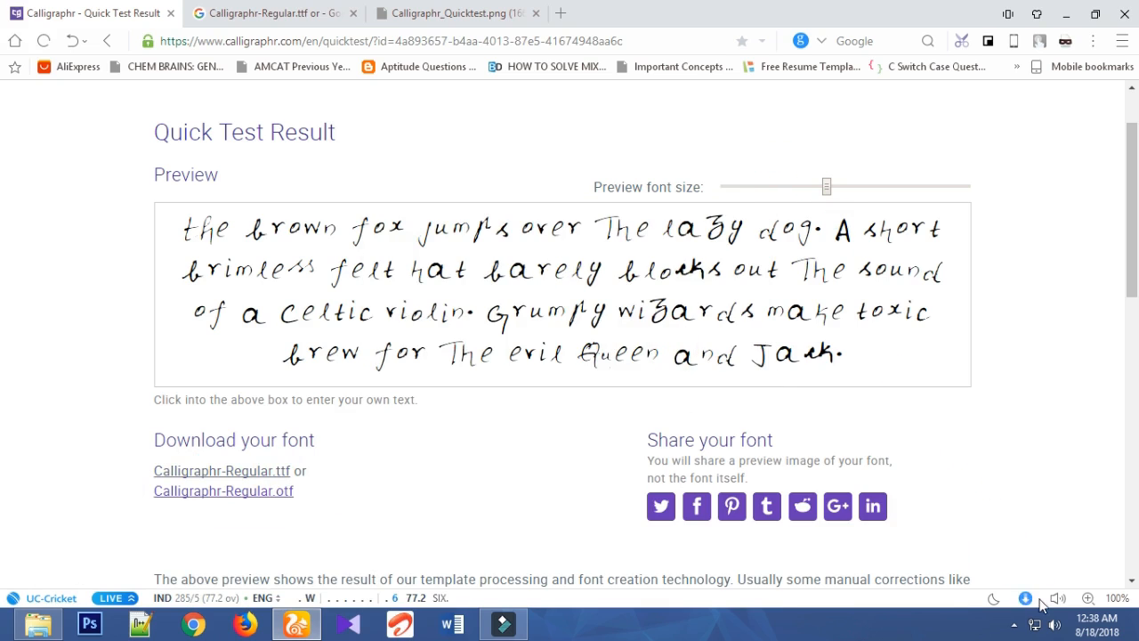
- Open the newly downloaded Calligraphr-Regular TTF from the browser's downloads list and install it, replacing the already installed version
left_click(991, 599)
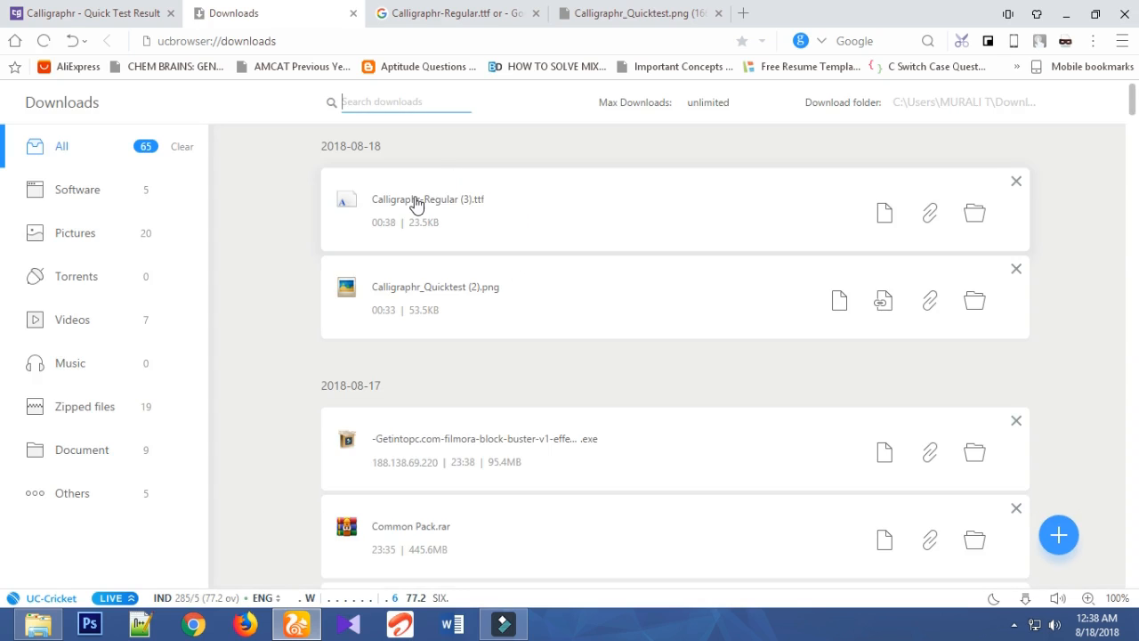
left_click(413, 200)
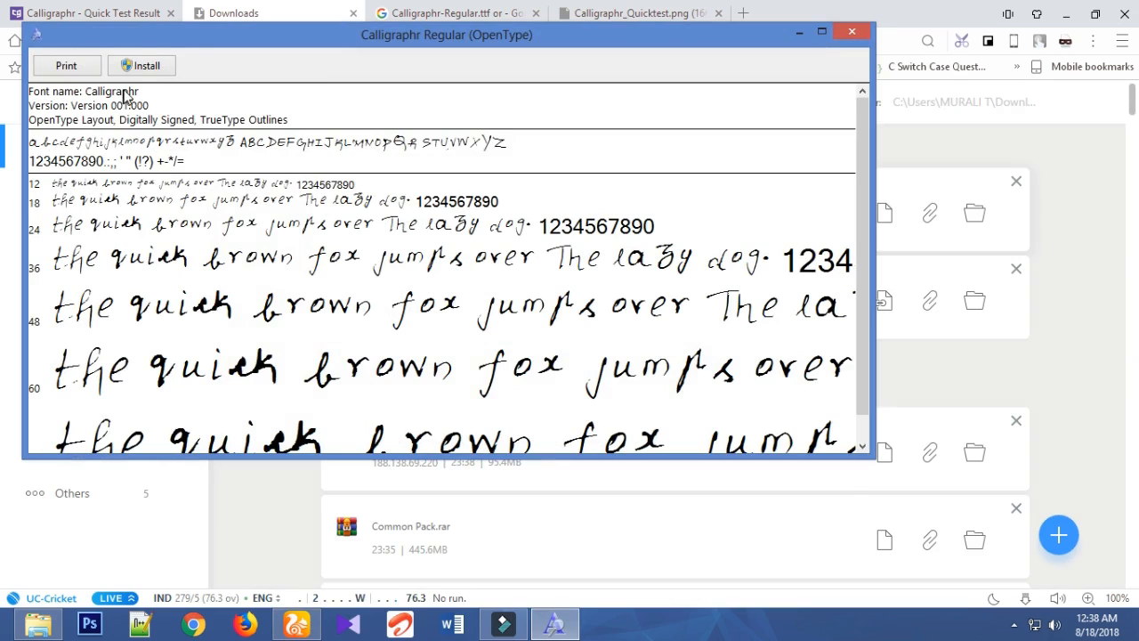
left_click(157, 59)
left_click(143, 68)
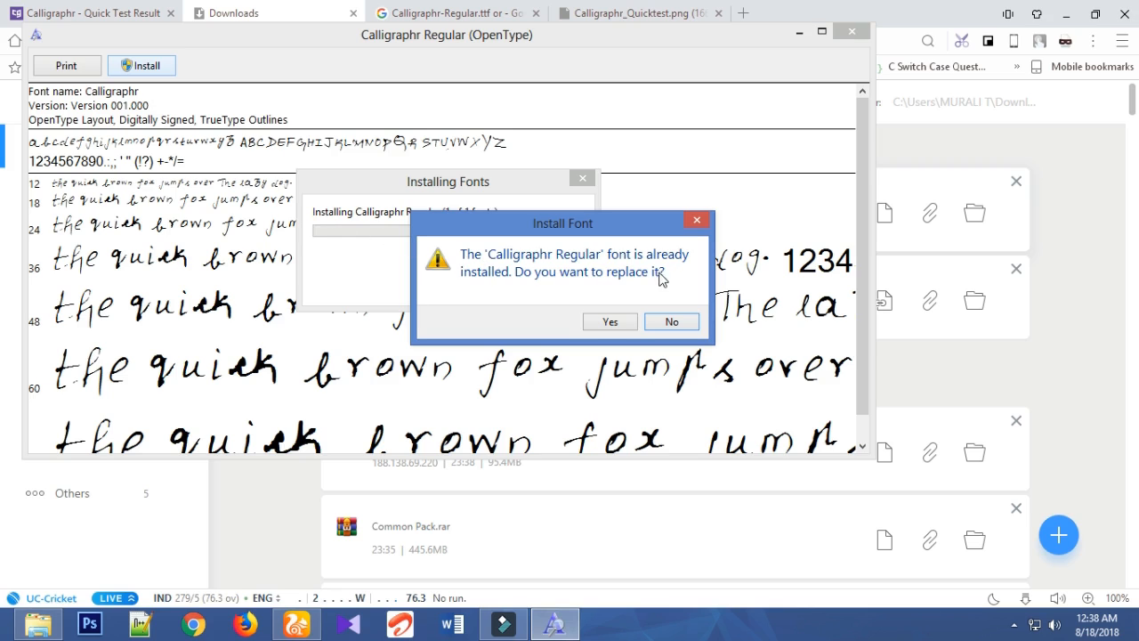
left_click(627, 326)
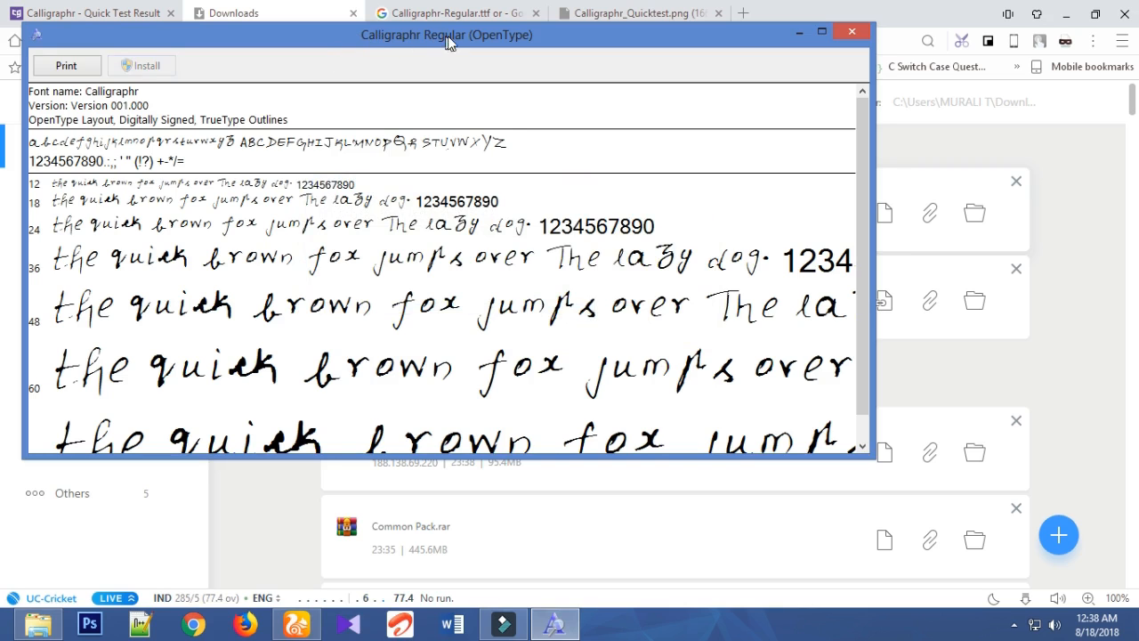
- Minimise the font preview and the browser, and create a blank document in Word
left_click(799, 32)
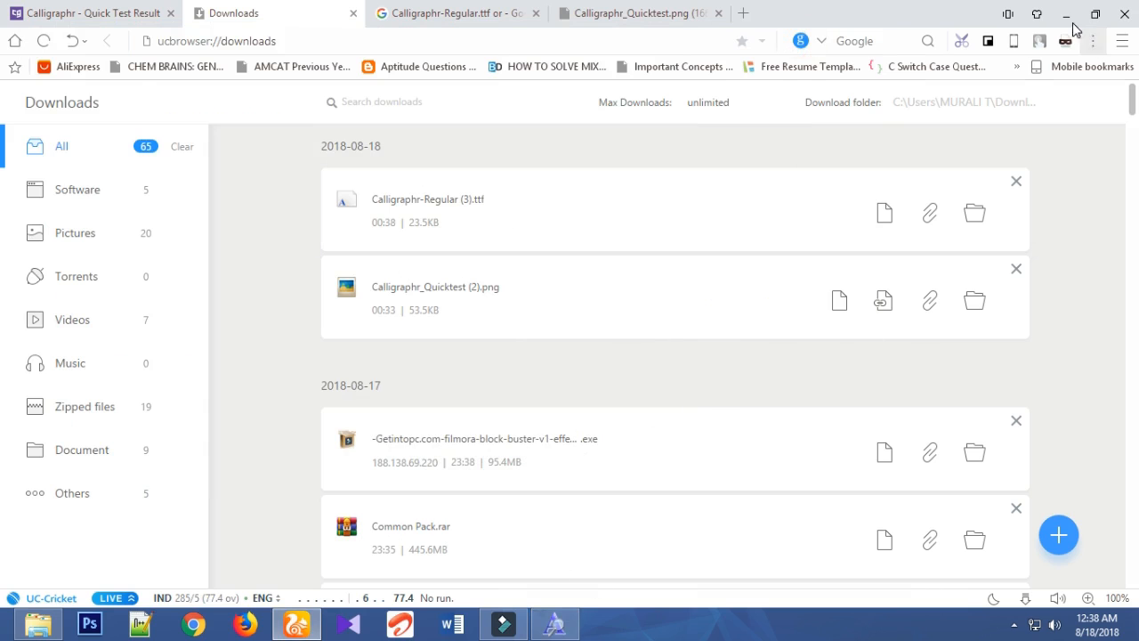
left_click(1066, 22)
left_click(452, 624)
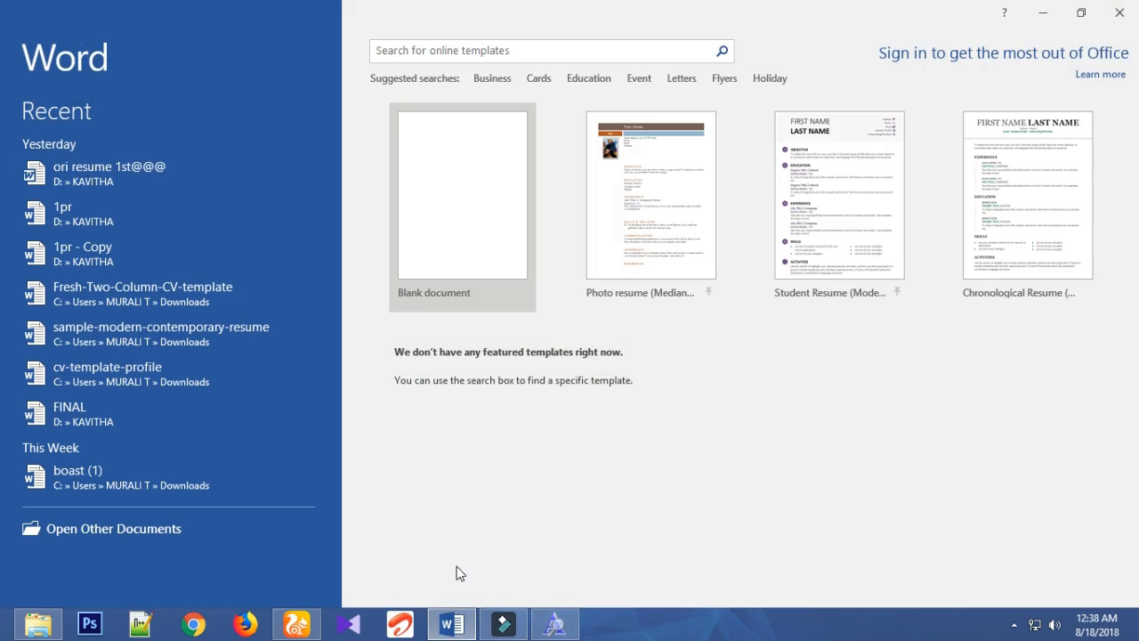
key("Return")
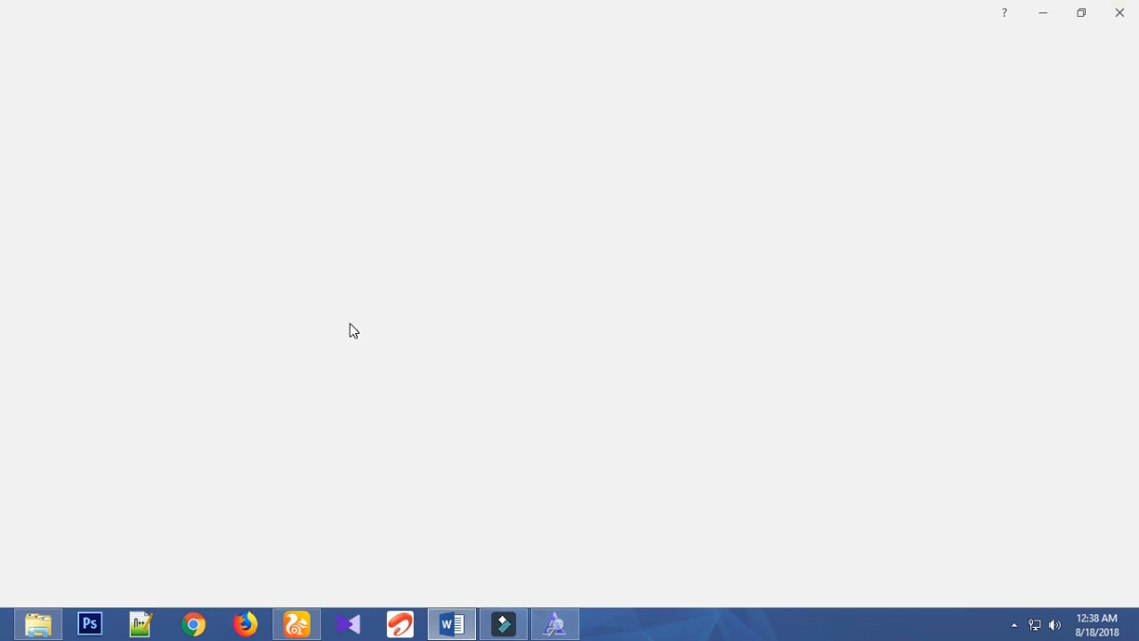
- Bring back the Calligraphr Regular font preview to check the font's name and letters, and minimise it again
left_click(557, 624)
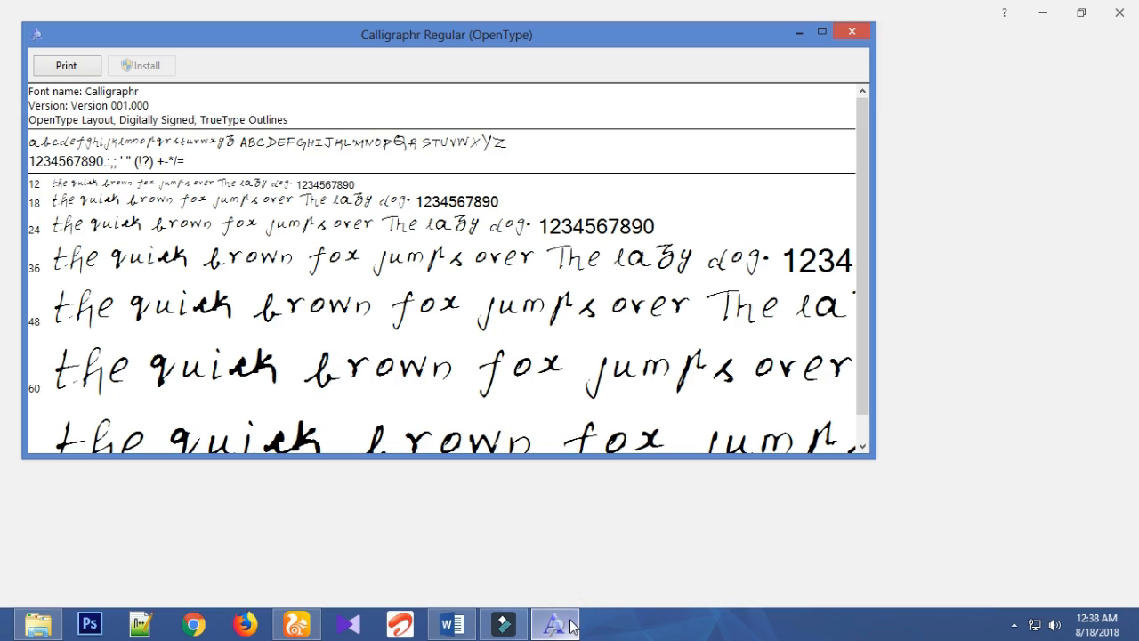
left_click_drag(337, 34, 441, 38)
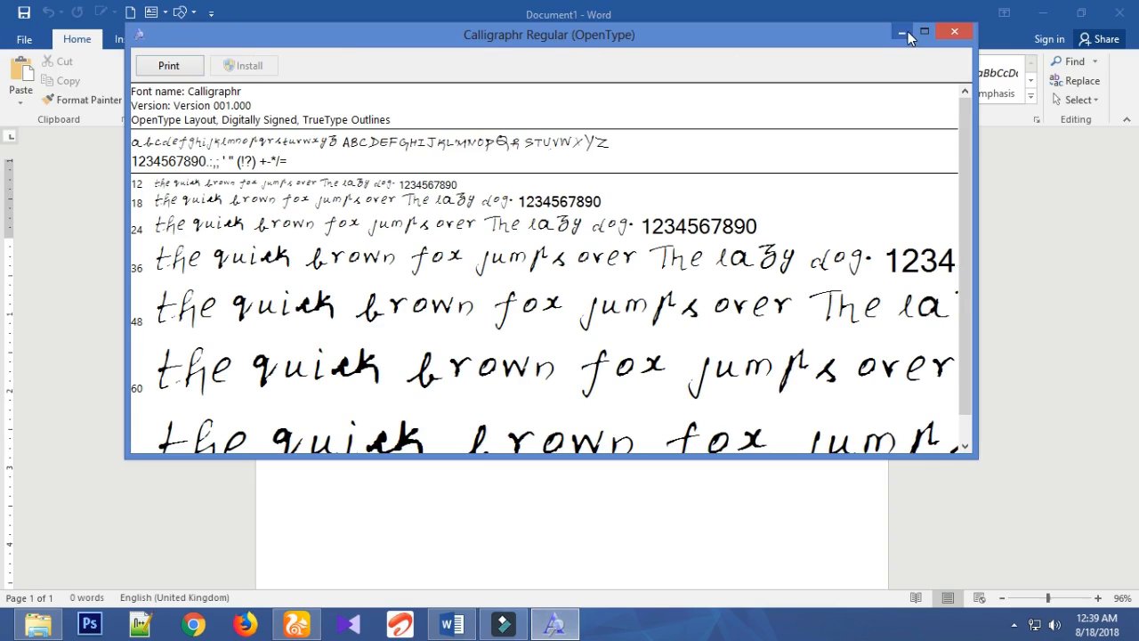
left_click(903, 32)
- Set the blank document's font to Calligraphr
left_click(203, 70)
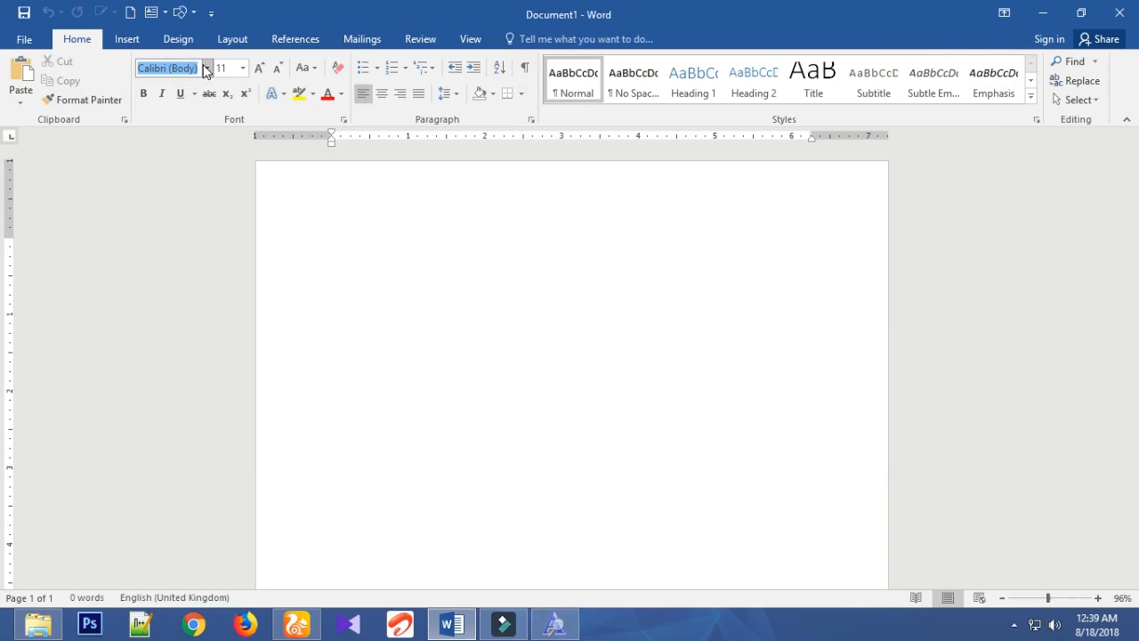
type("CaK")
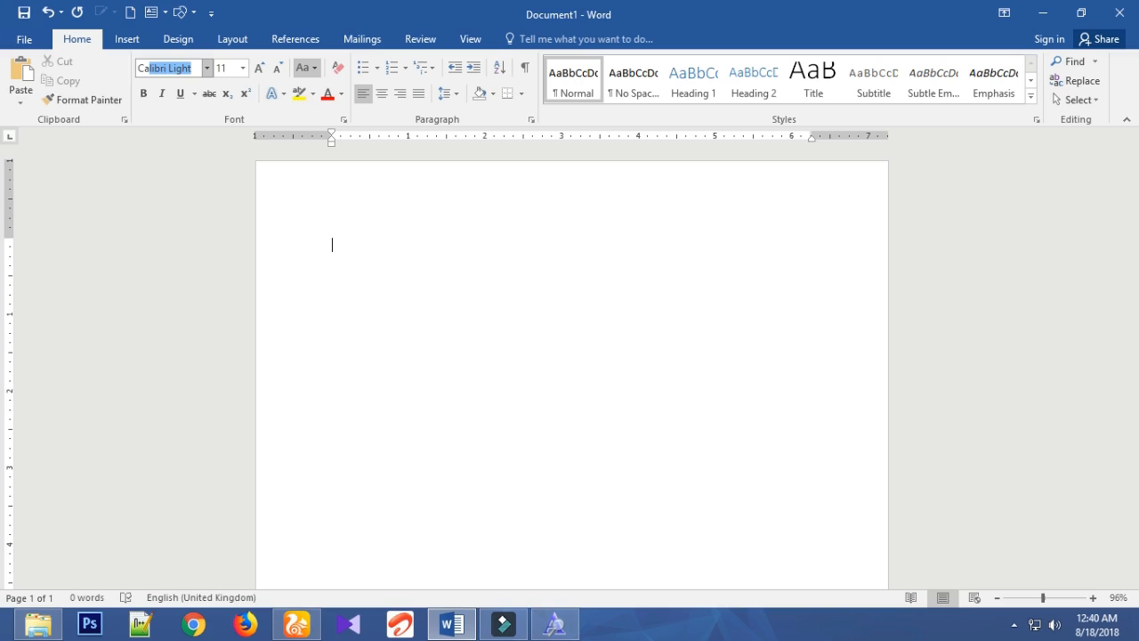
type("lligraphr")
key("Return")
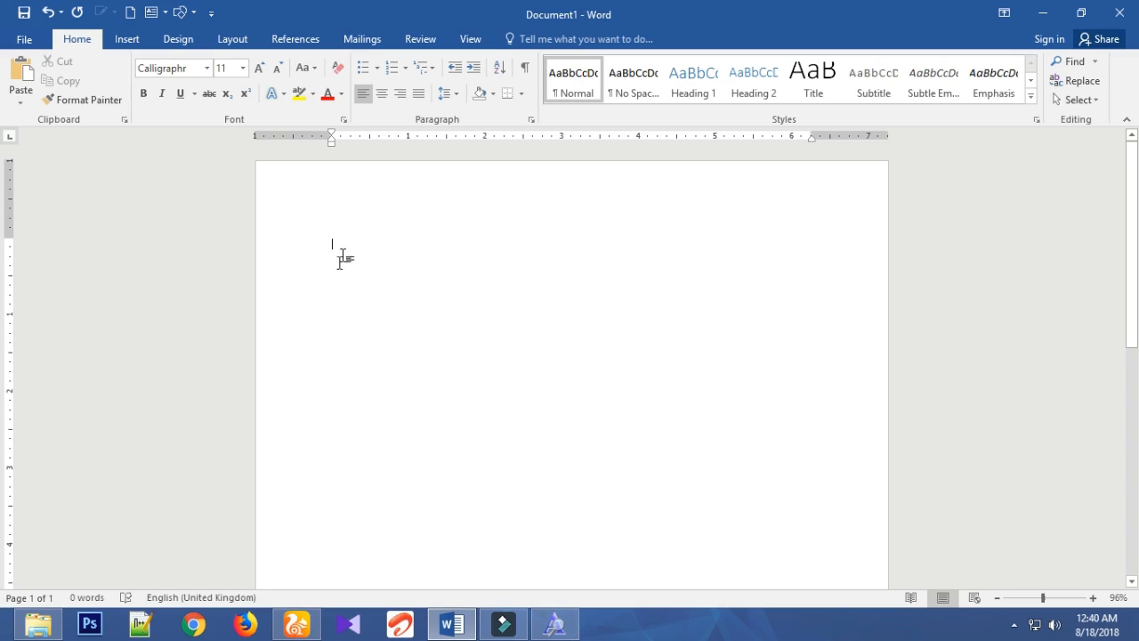
- Set the font size for the blank document's text to 28, after trying 22
left_click(242, 69)
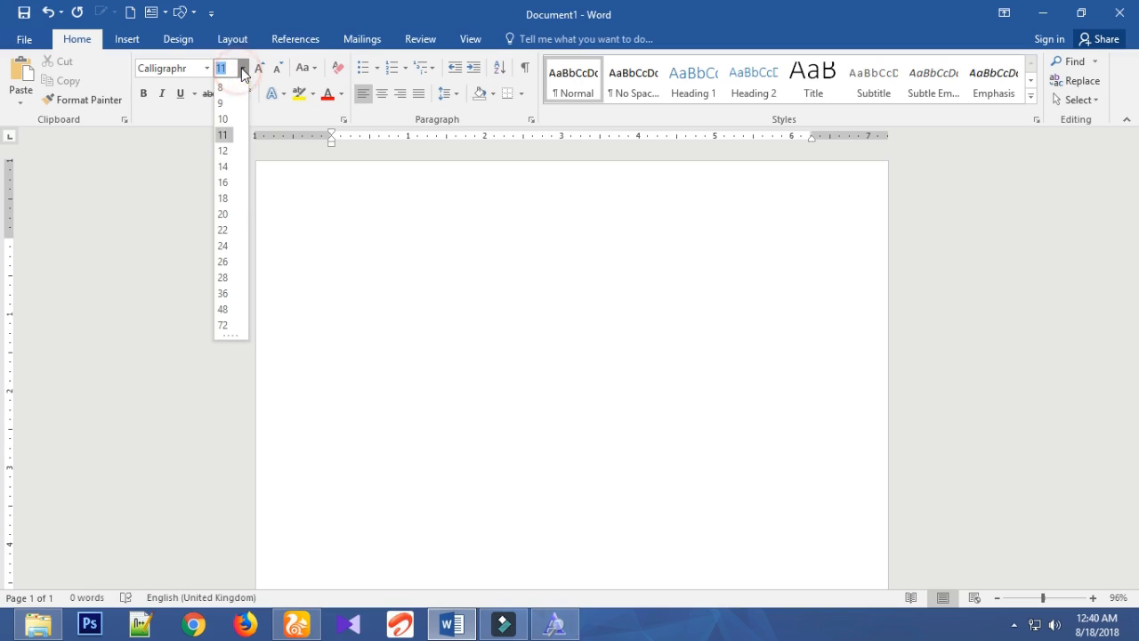
left_click(223, 229)
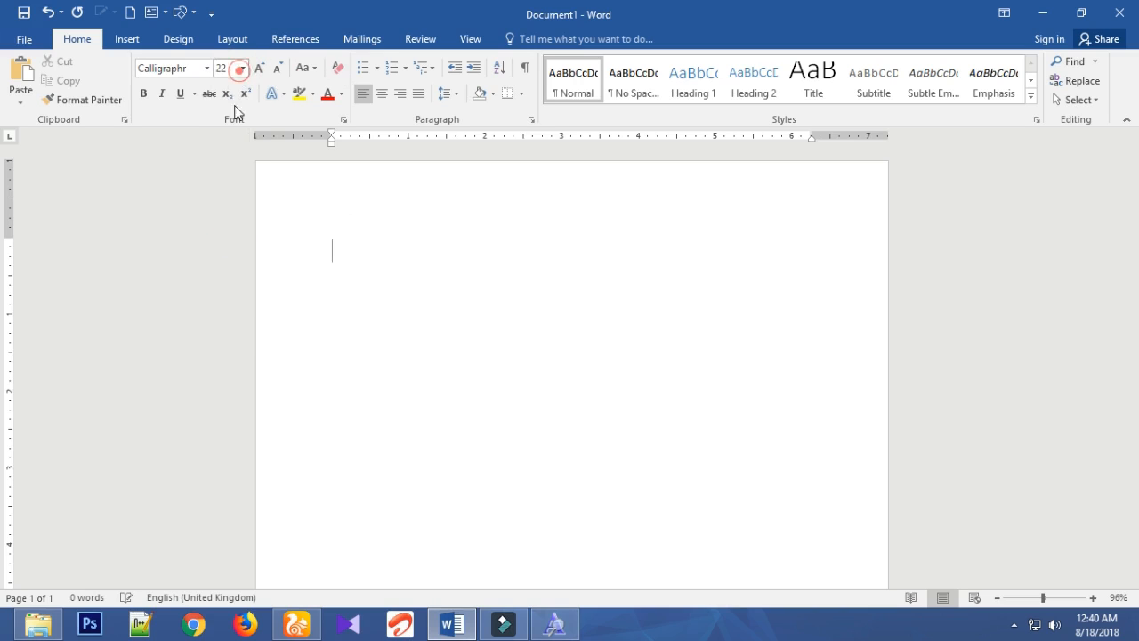
left_click(242, 69)
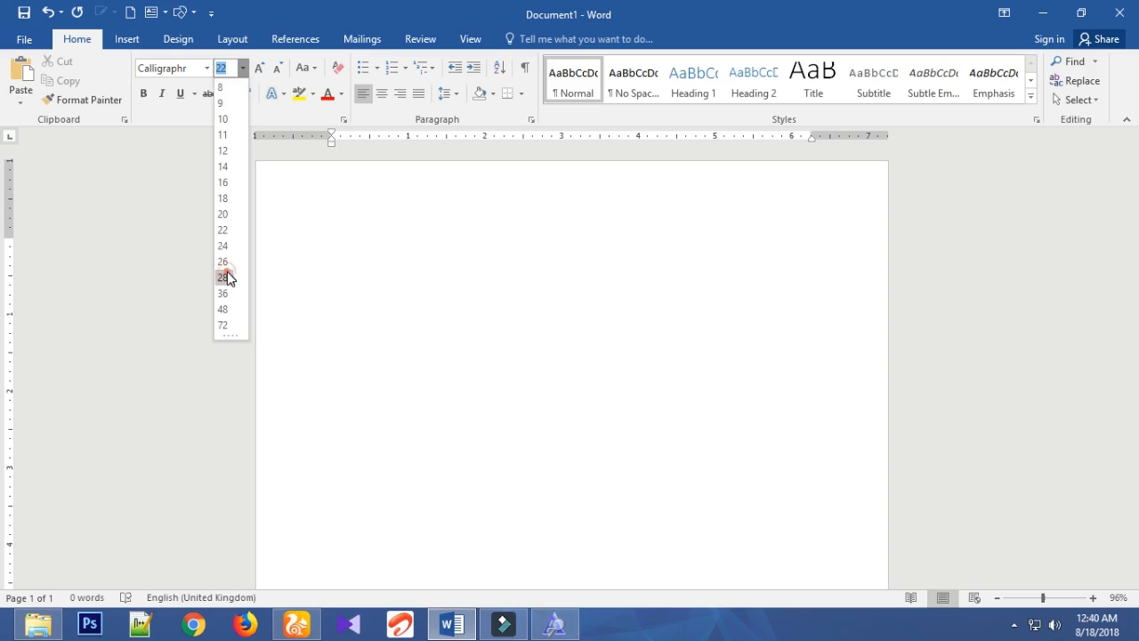
left_click(222, 277)
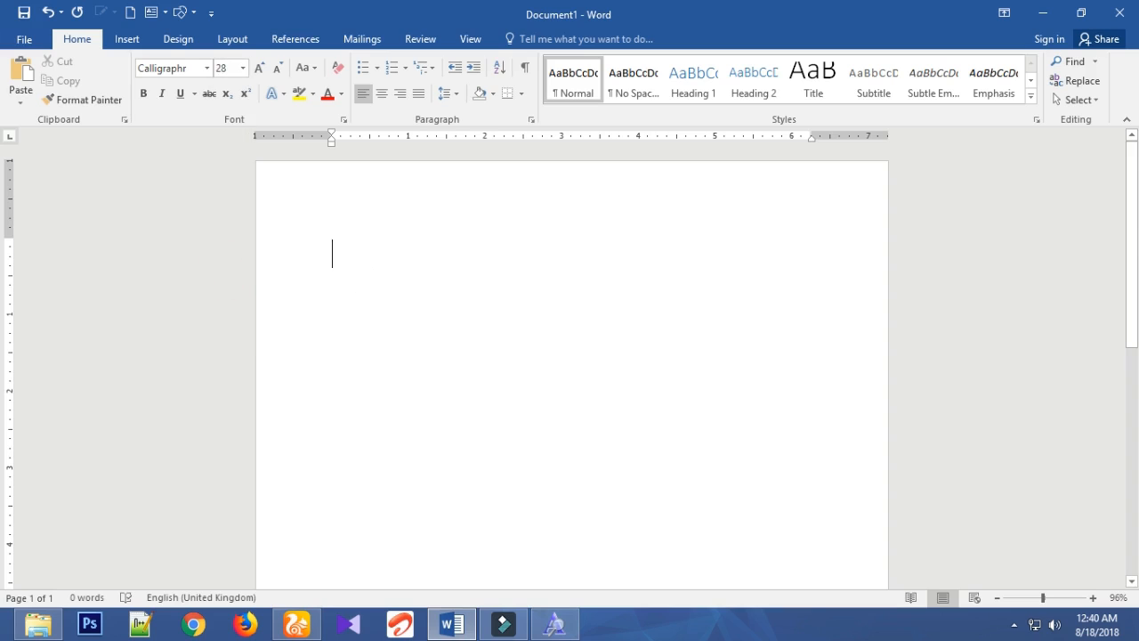
- Write "SUBSCRIBE TO LEARN THE NEW PLANET CHANNEL" in capitals at the start of the document and begin a new paragraph
type("SUBSC")
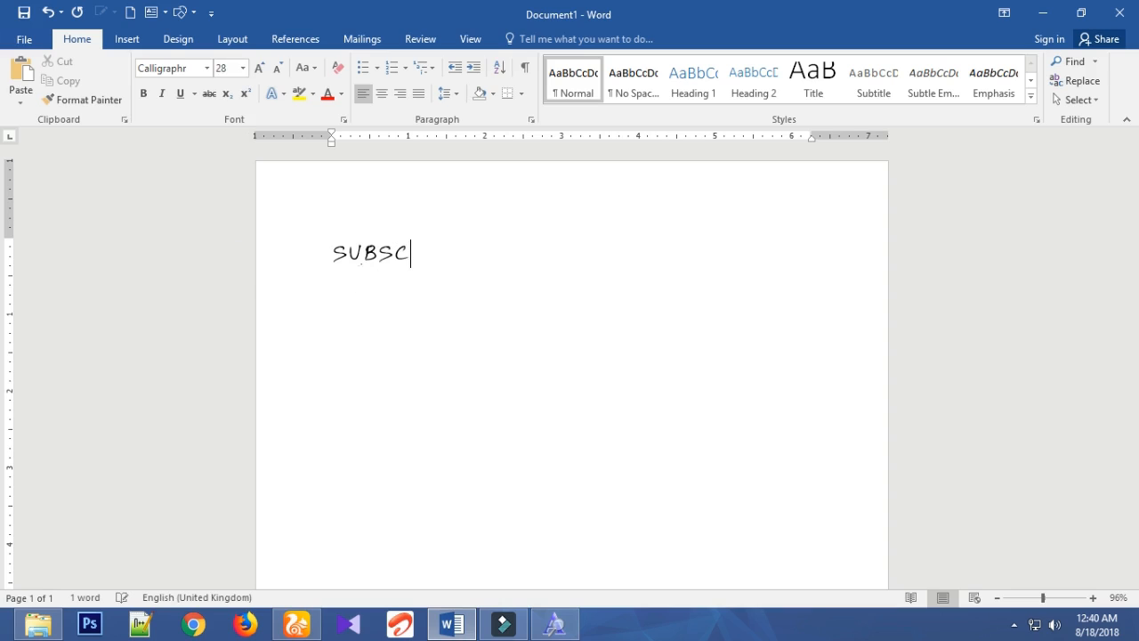
type("RIBE TO ")
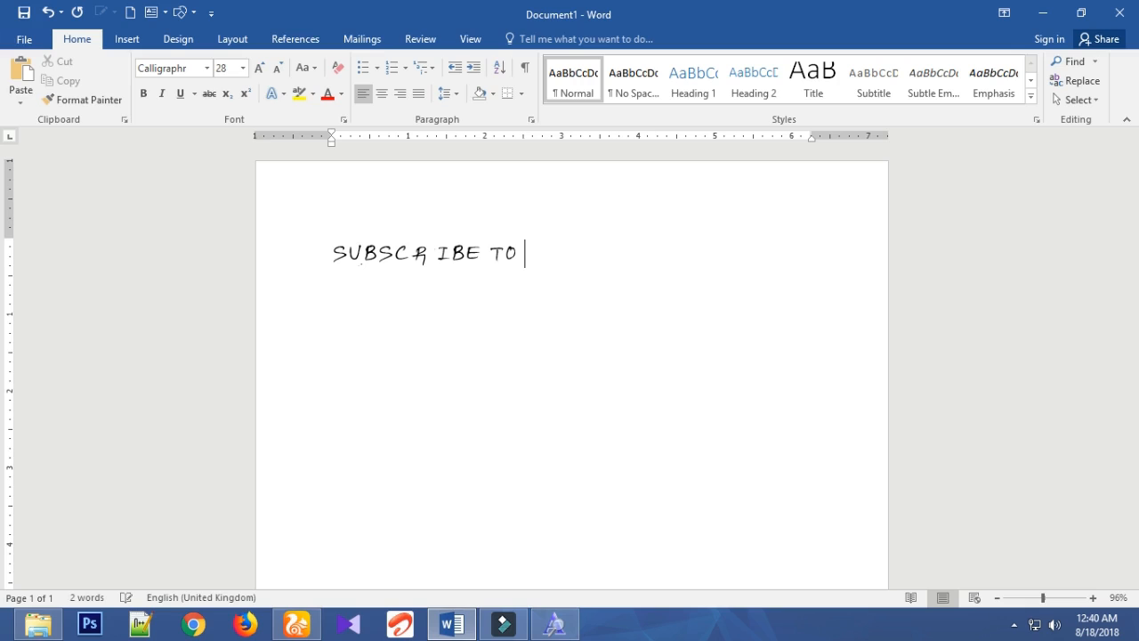
type("LEARN THE ")
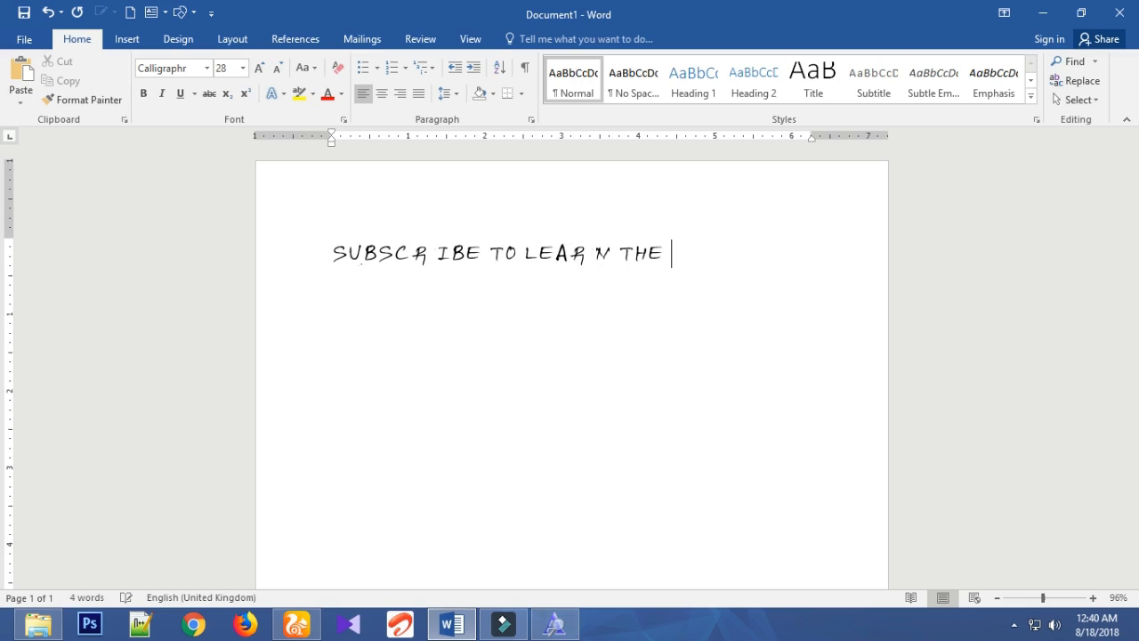
type("NEW PLAN")
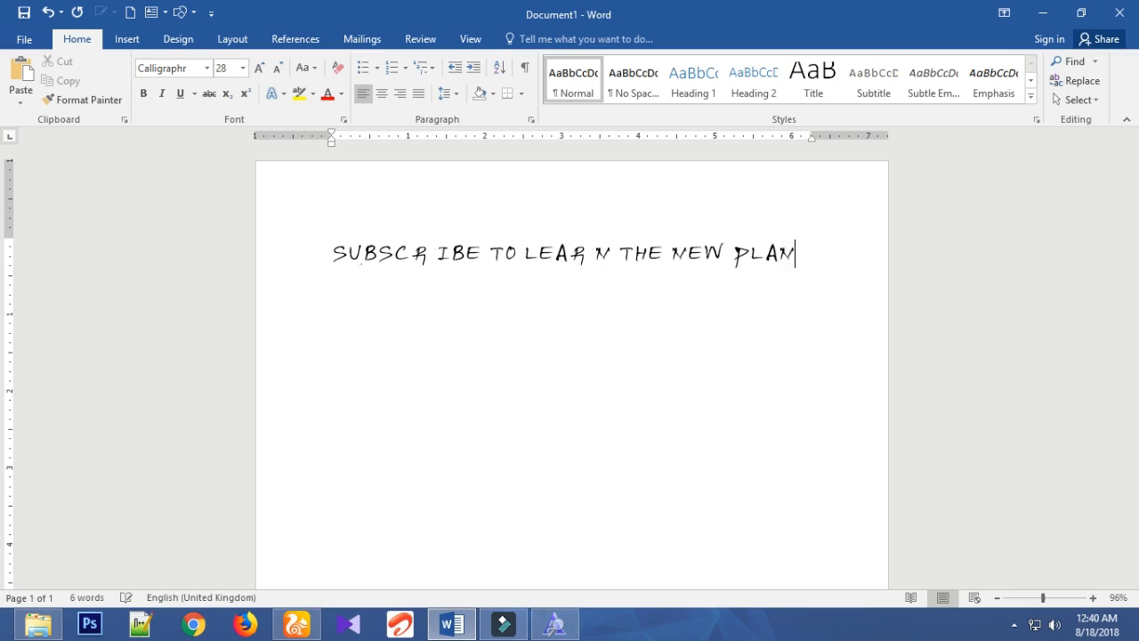
type("ET CHANNEL")
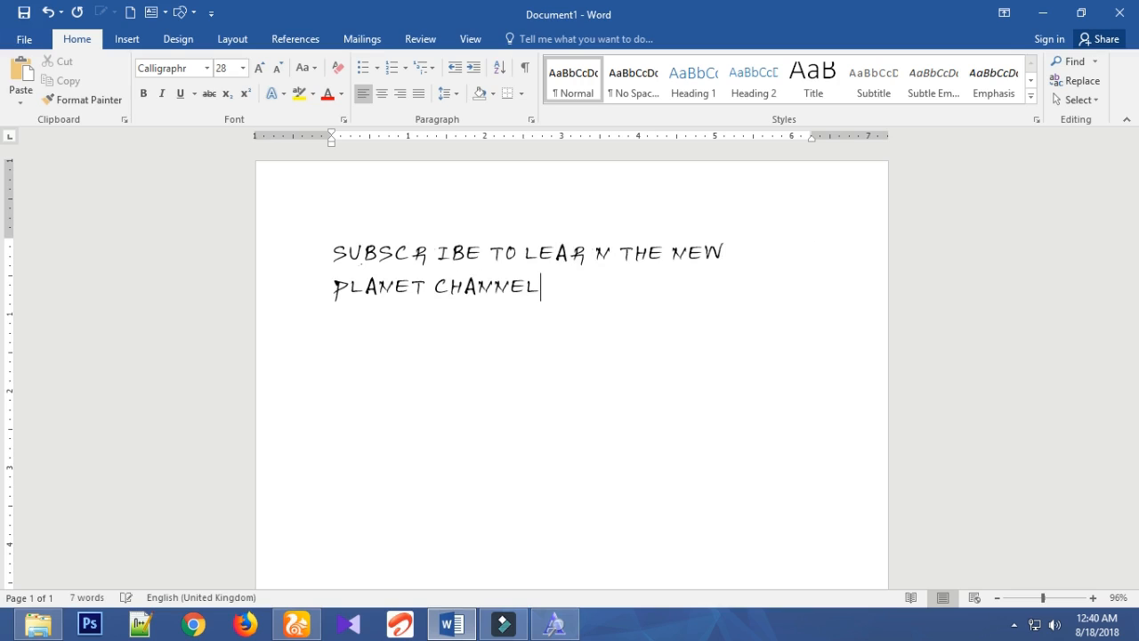
key("Return")
- Write the same sentence in lowercase letters in the second paragraph: "Subscribe to learn the new planet channel."
type("subs")
type("cribe to l")
type("e")
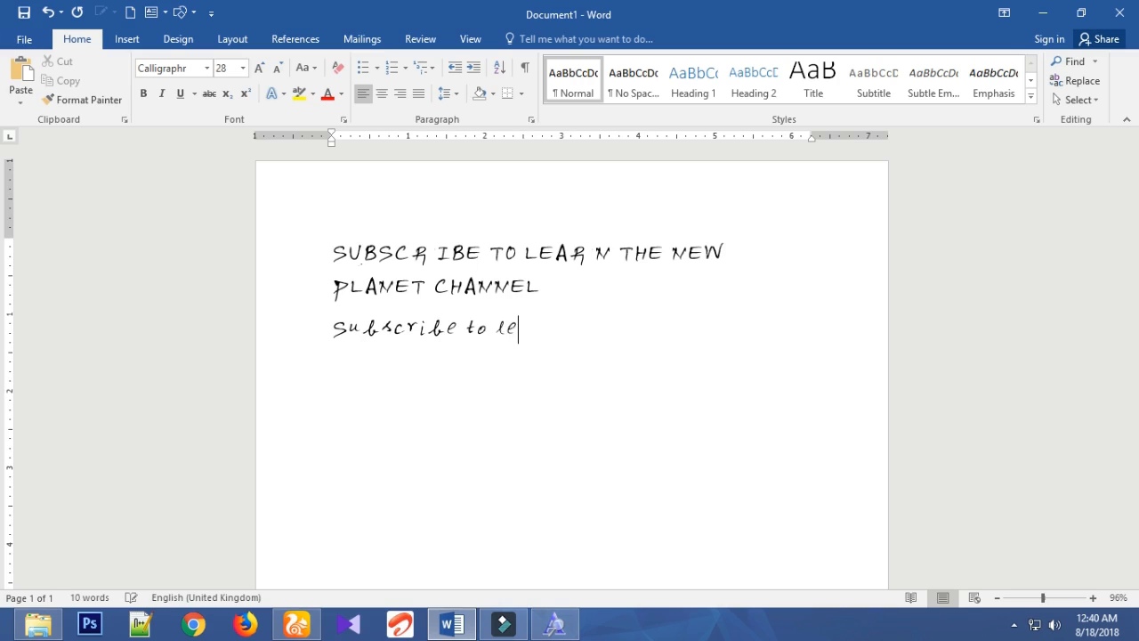
type("arn the new p")
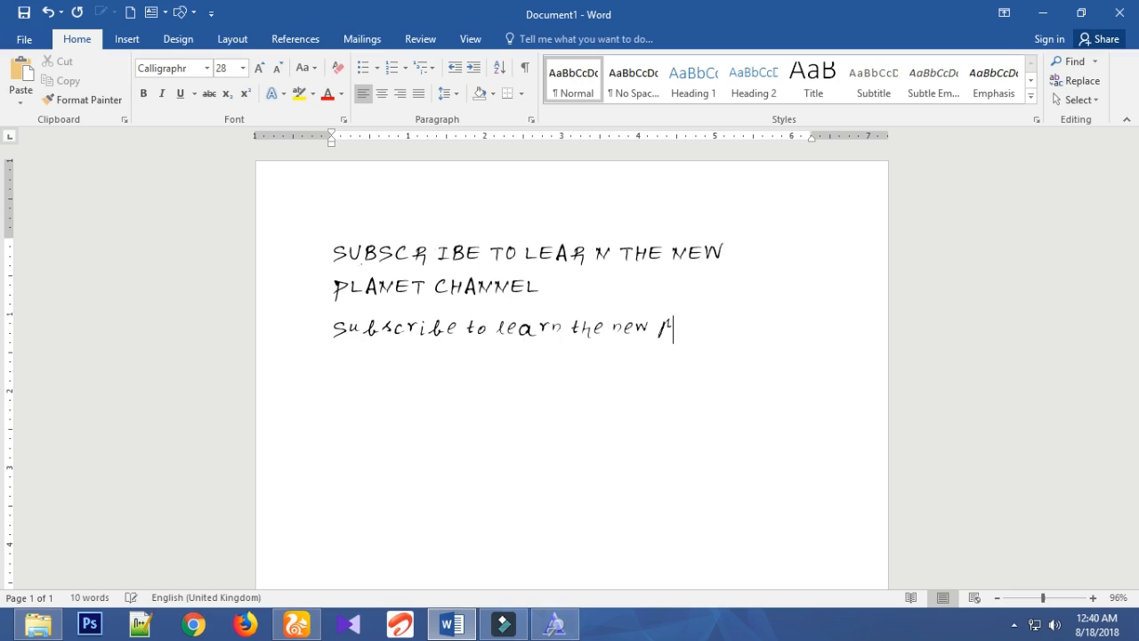
type("lanet channel.")
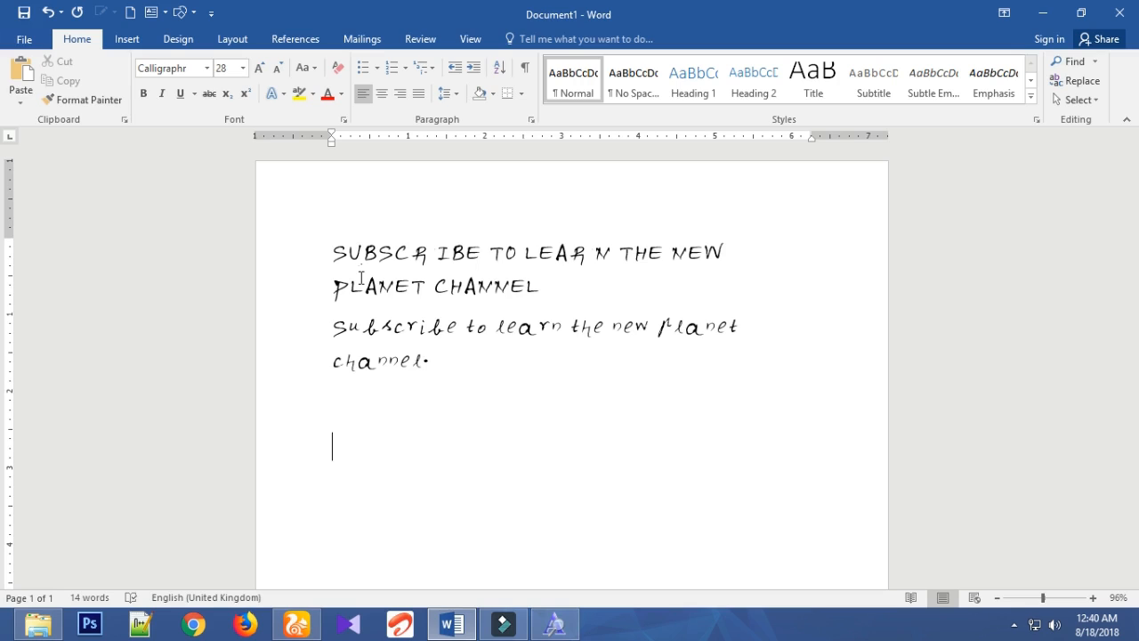
- Write "THANK" in capitals in a new paragraph, separated by blank space from the lowercase sentence
type("THANK")
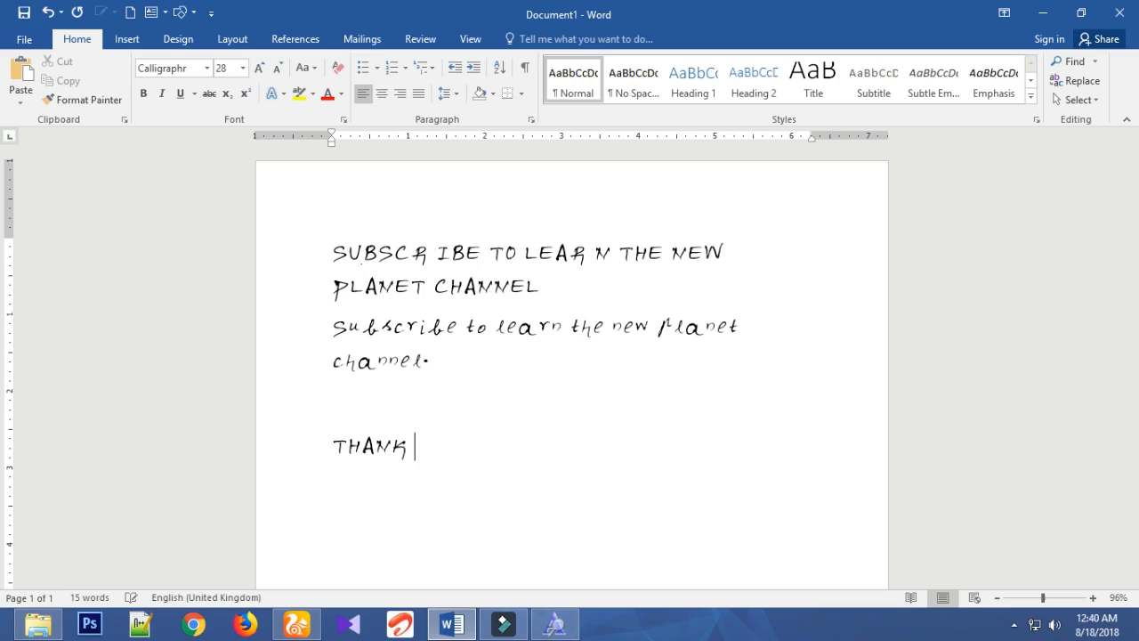